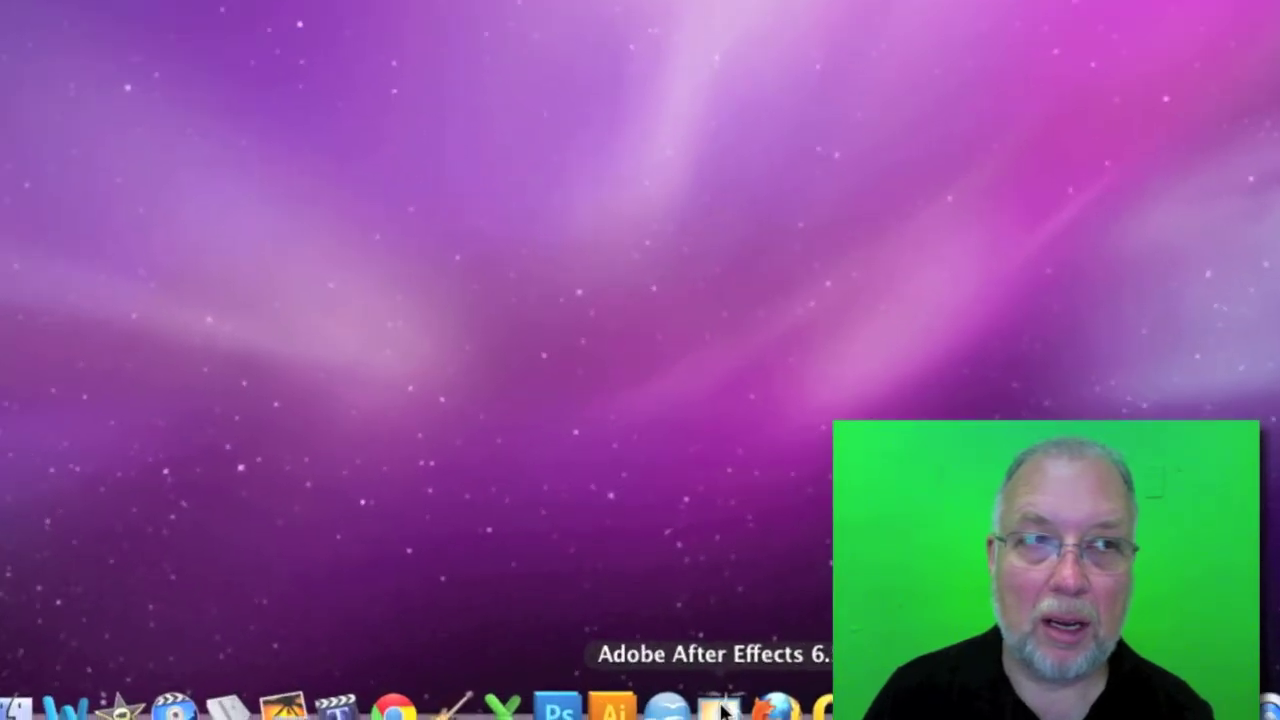
- Launch Adobe After Effects 6.5 from the Dock
{"action": "left_click", "coordinate": [722, 708]}
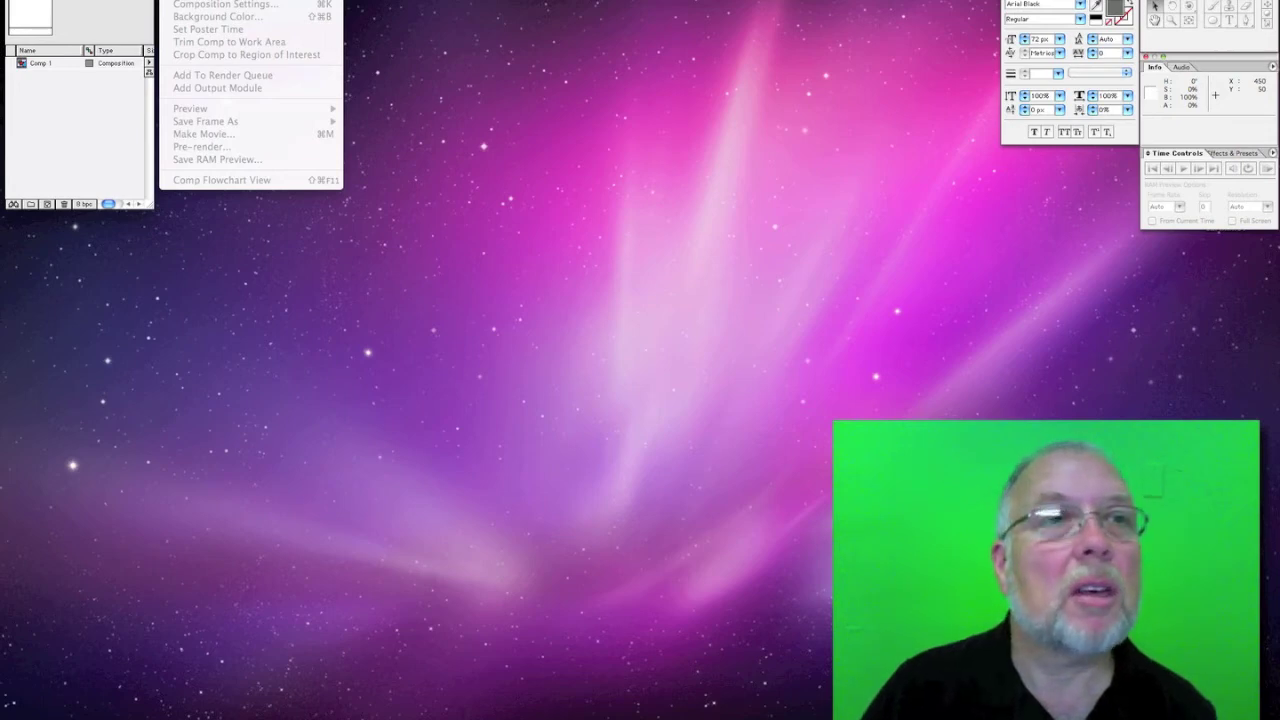
- Create Comp 2 with the HDTV 1280×720 preset, 29.97 fps and a 0;00;10;00 duration
{"action": "key", "text": "super+n"}
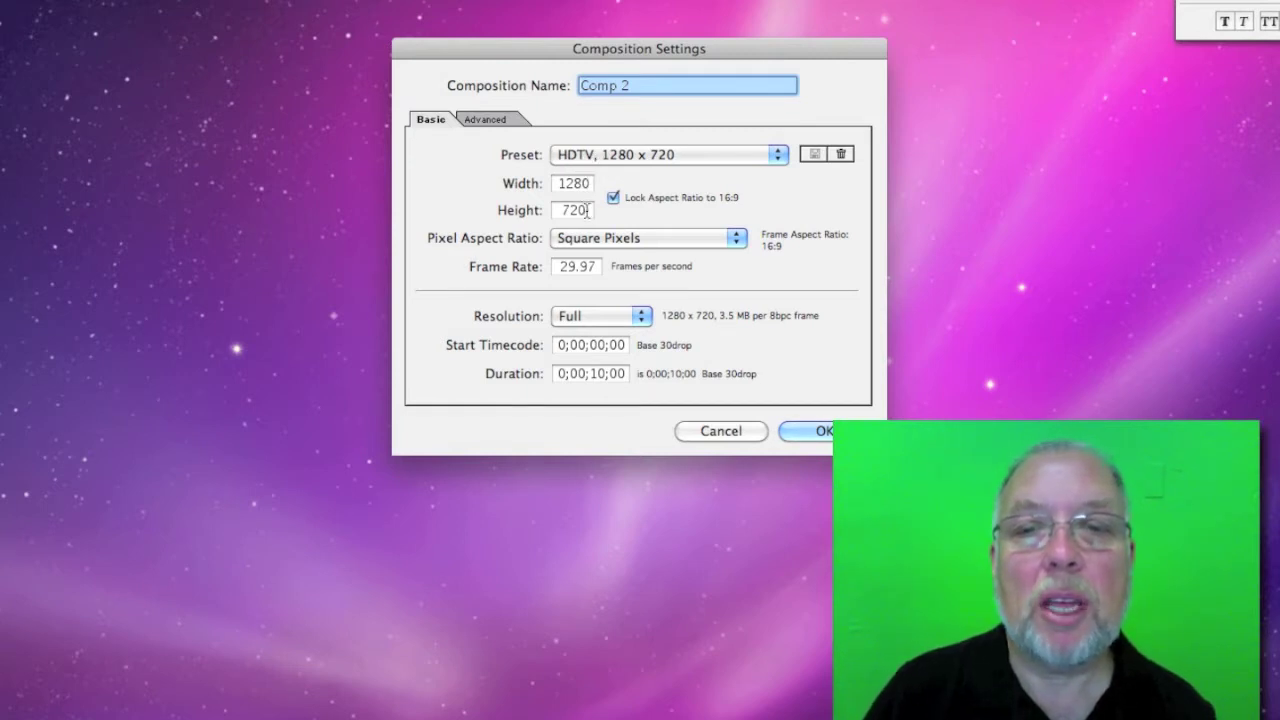
{"action": "double_click", "coordinate": [578, 266]}
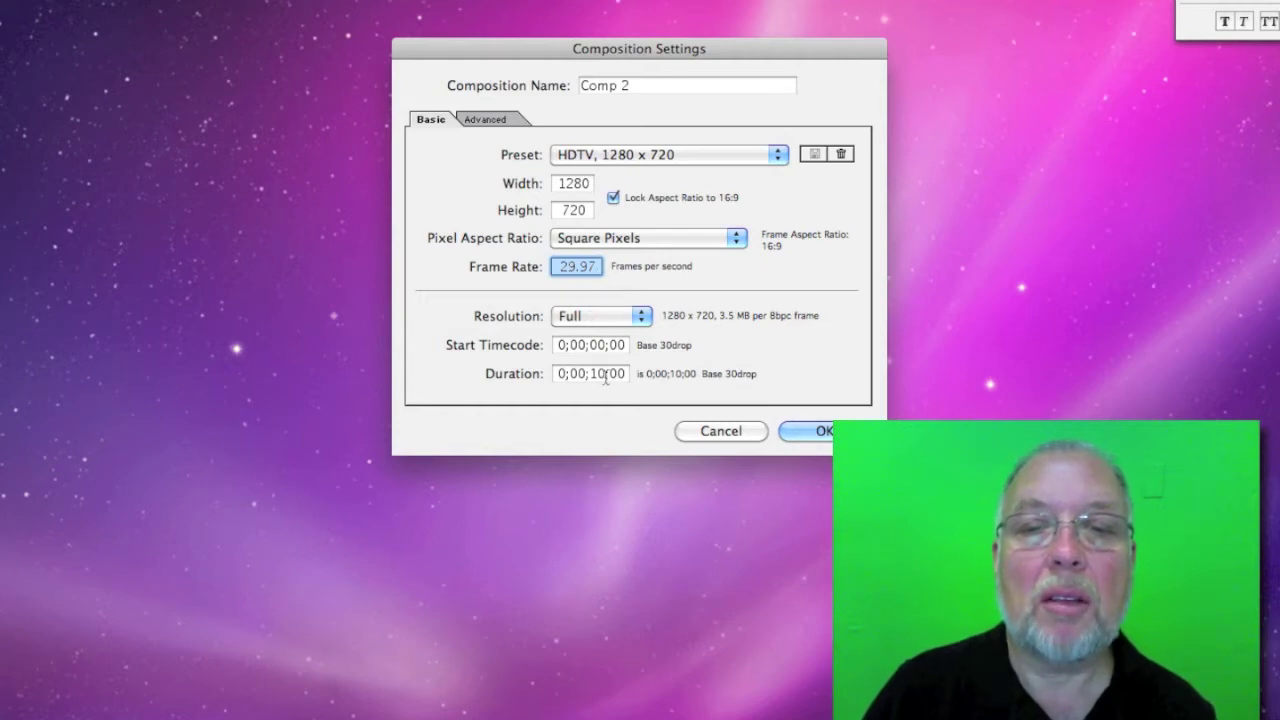
{"action": "left_click_drag", "start_coordinate": [590, 375], "coordinate": [608, 373]}
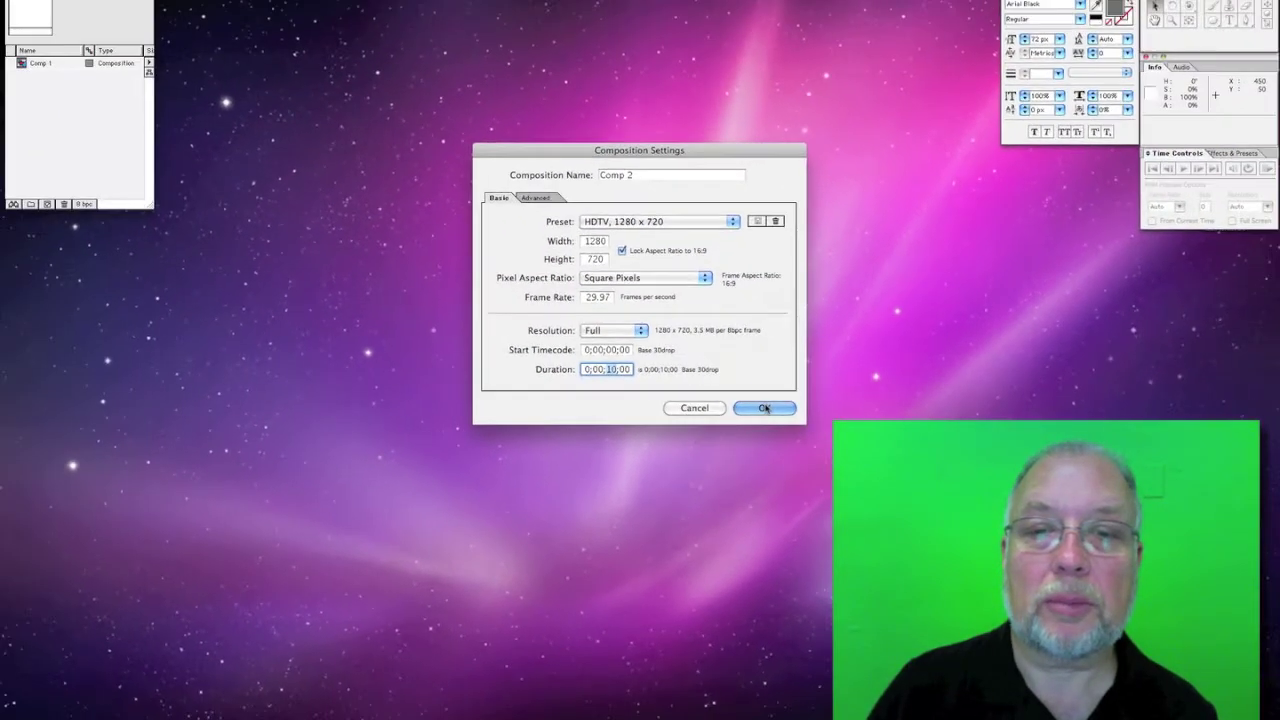
{"action": "left_click", "coordinate": [764, 408]}
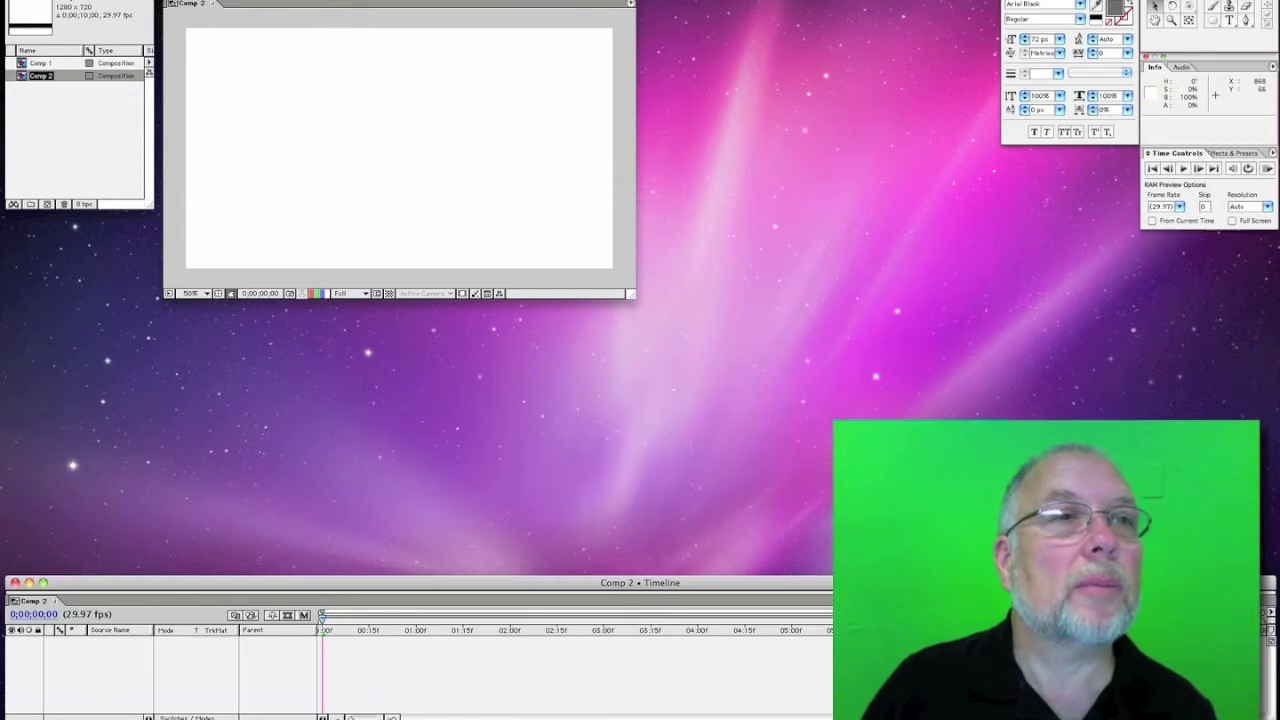
- Import earth.mov from the Desktop with File > Import > File
{"action": "left_click", "coordinate": [118, 0]}
{"action": "mouse_move", "coordinate": [131, 113]}
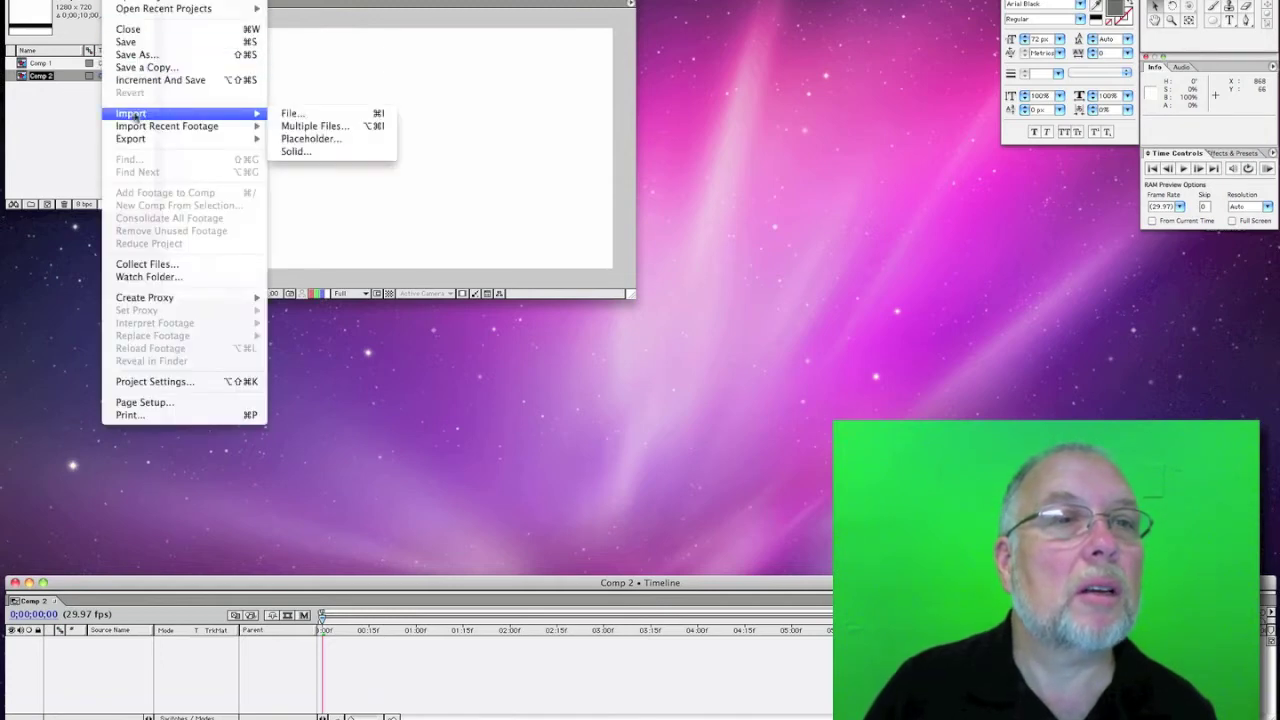
{"action": "left_click", "coordinate": [303, 113]}
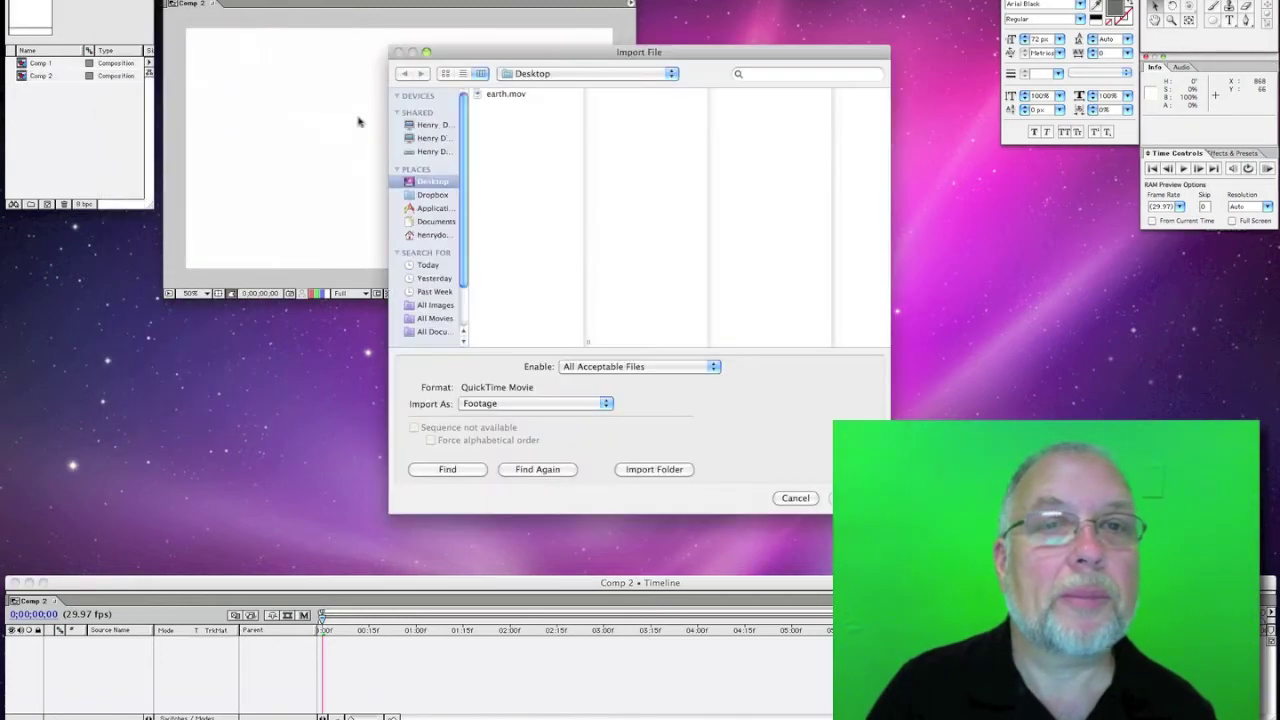
{"action": "left_click", "coordinate": [500, 95]}
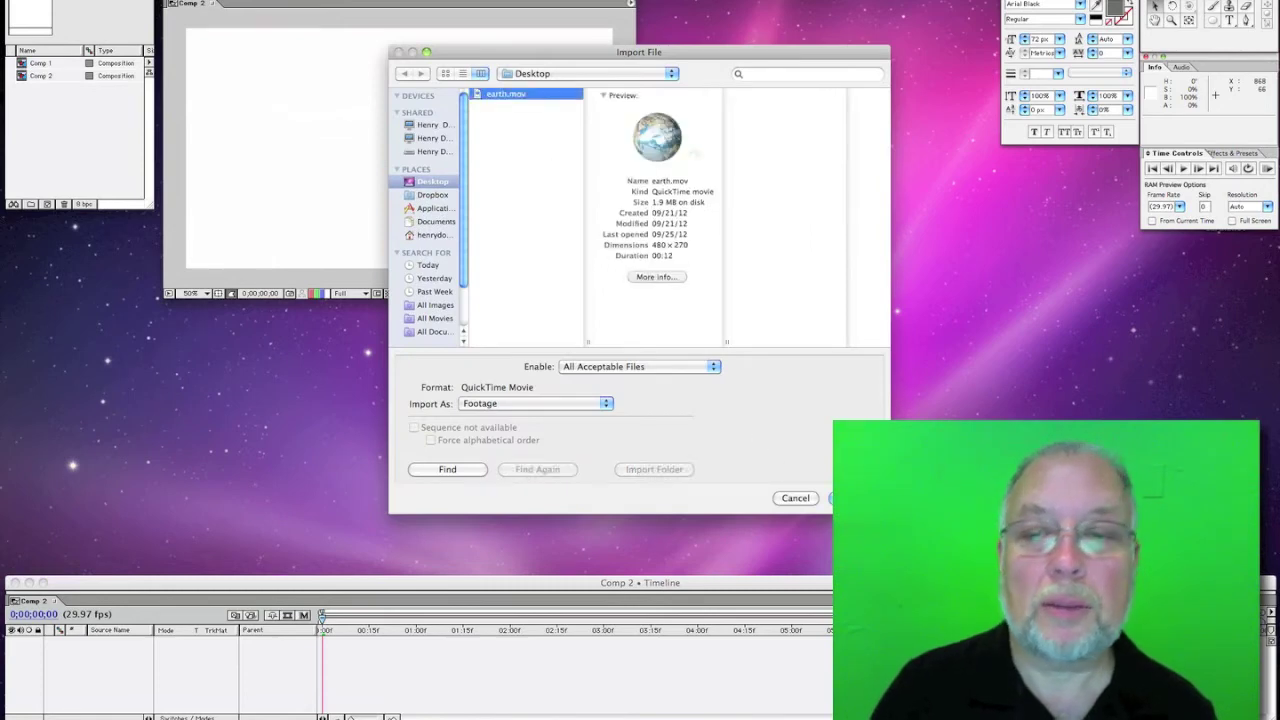
{"action": "key", "text": "Return"}
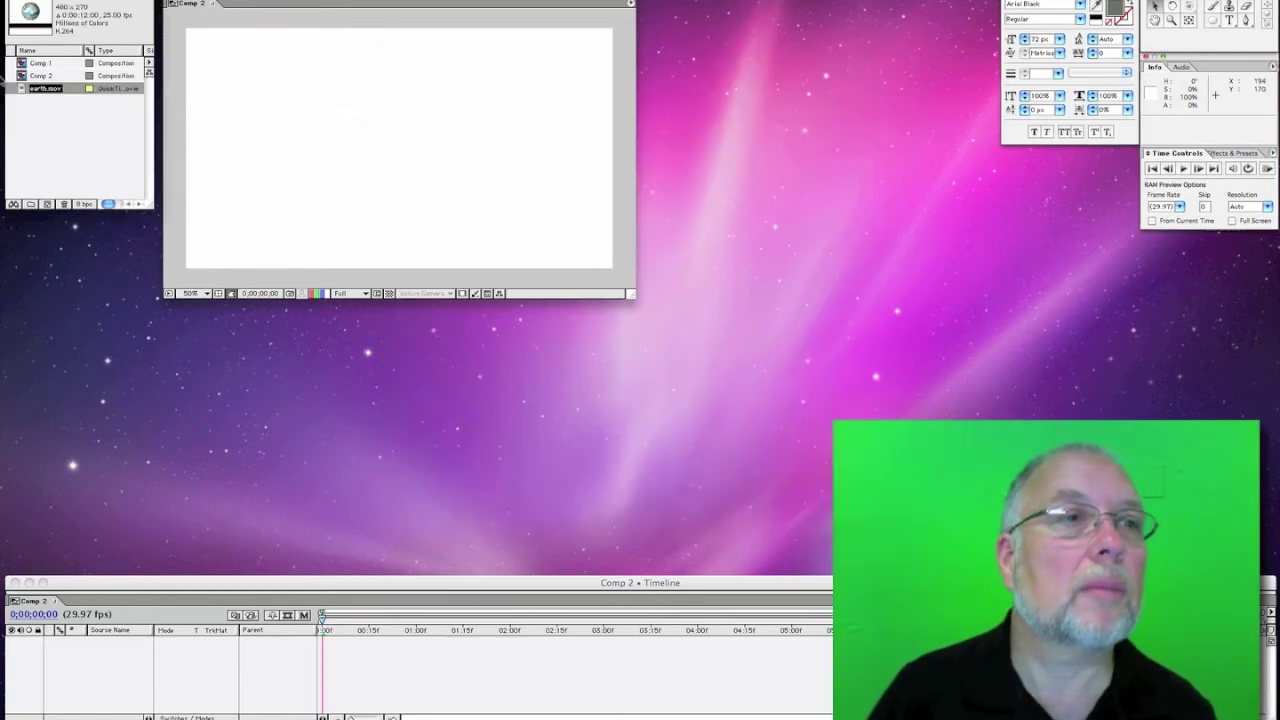
- Drop earth.mov into Comp 2 and scale the layer up to about 228%
{"action": "left_click_drag", "start_coordinate": [21, 90], "coordinate": [322, 656]}
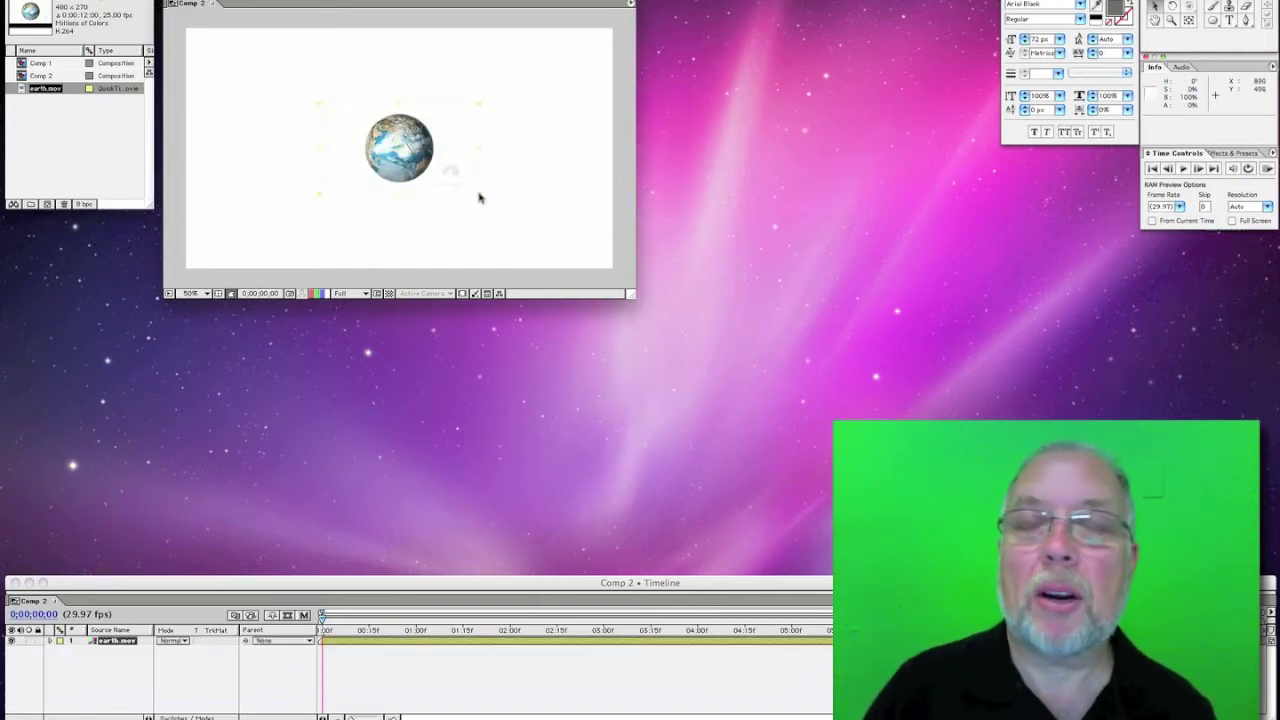
{"action": "left_click_drag", "start_coordinate": [479, 197], "coordinate": [583, 312]}
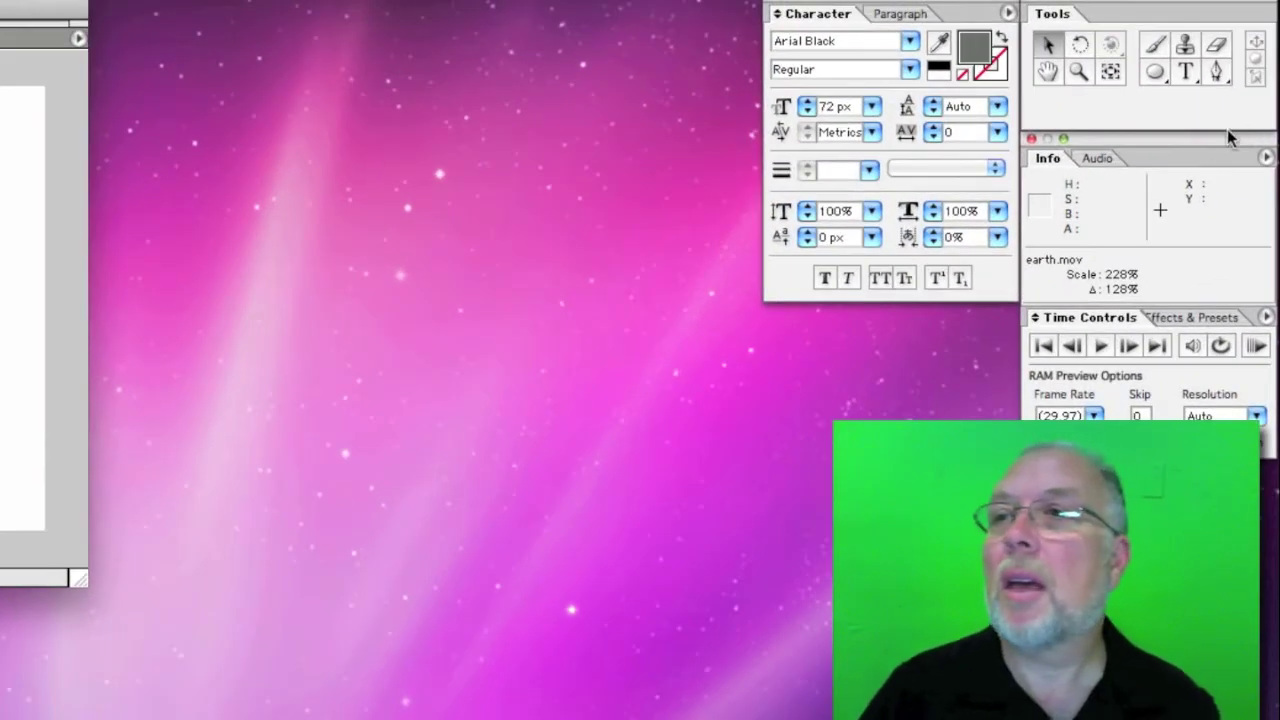
- Draw an elliptical mask around the globe on the earth.mov layer
{"action": "left_click_drag", "start_coordinate": [1155, 75], "coordinate": [1140, 106]}
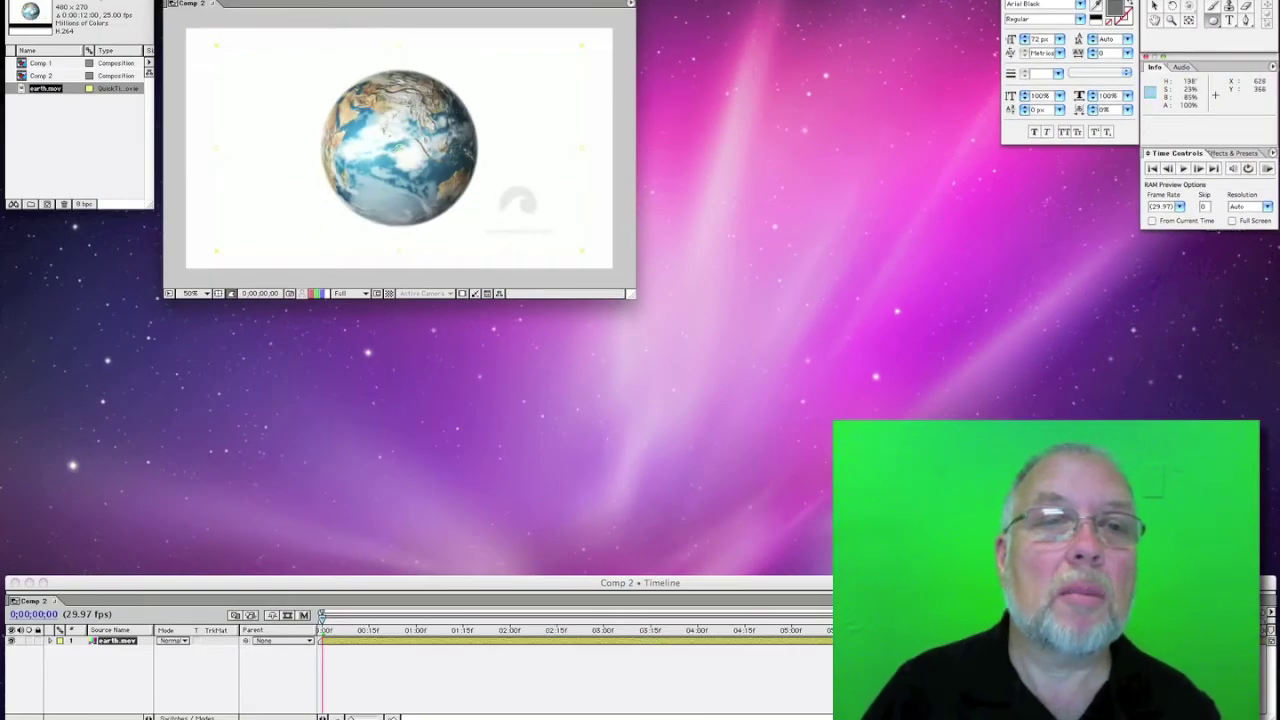
{"action": "left_click_drag", "start_coordinate": [403, 163], "coordinate": [249, 67]}
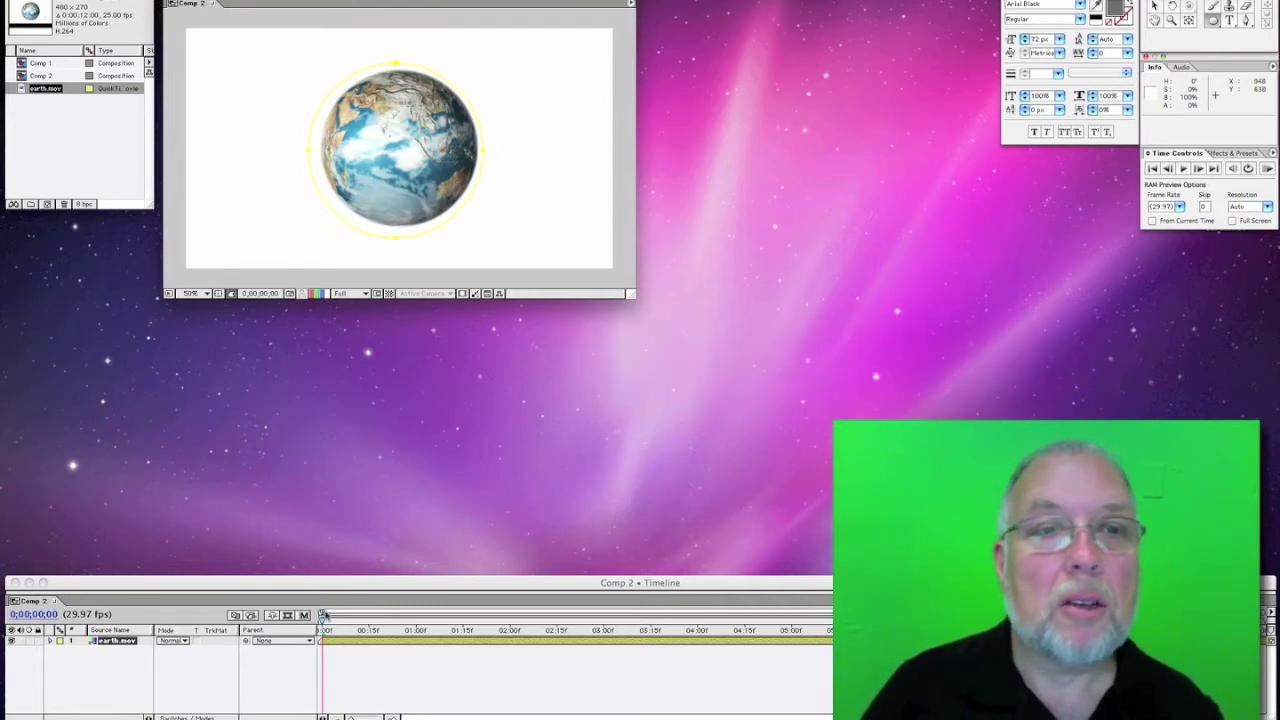
- Deselect the earth layer and set the Type tool's fill colour to dark grey 474747
{"action": "left_click", "coordinate": [120, 667]}
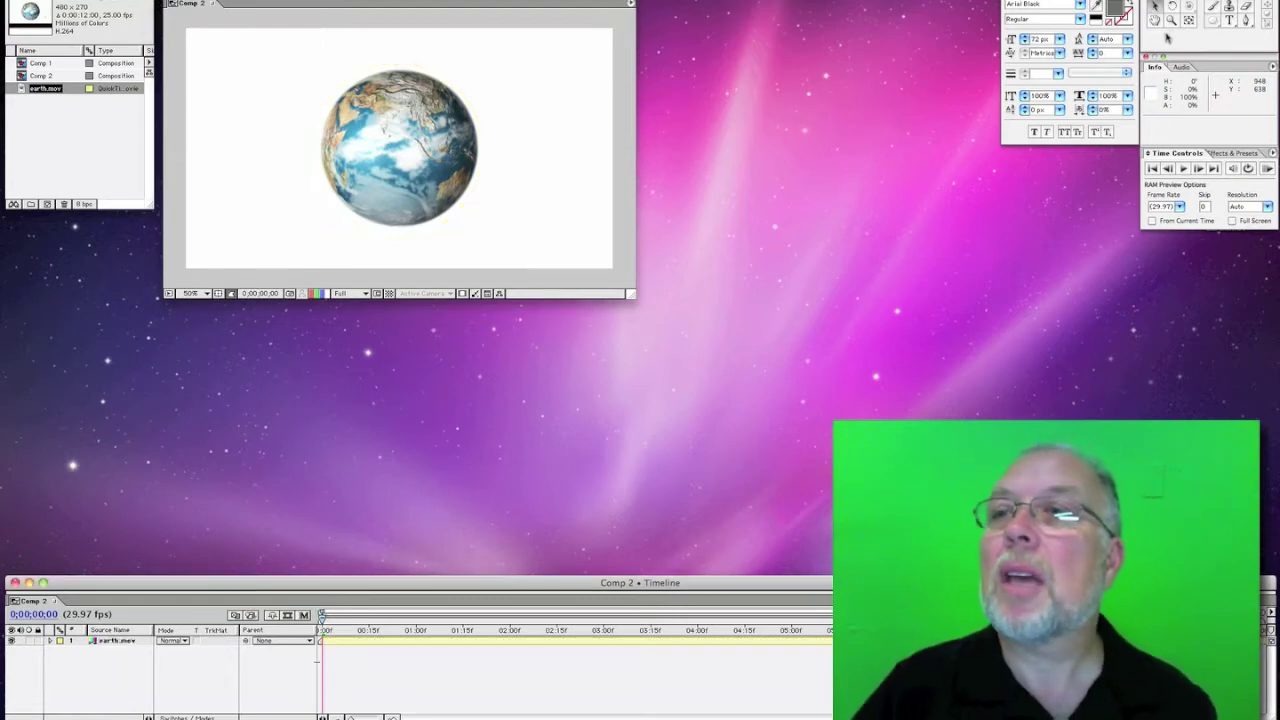
{"action": "left_click", "coordinate": [1230, 20]}
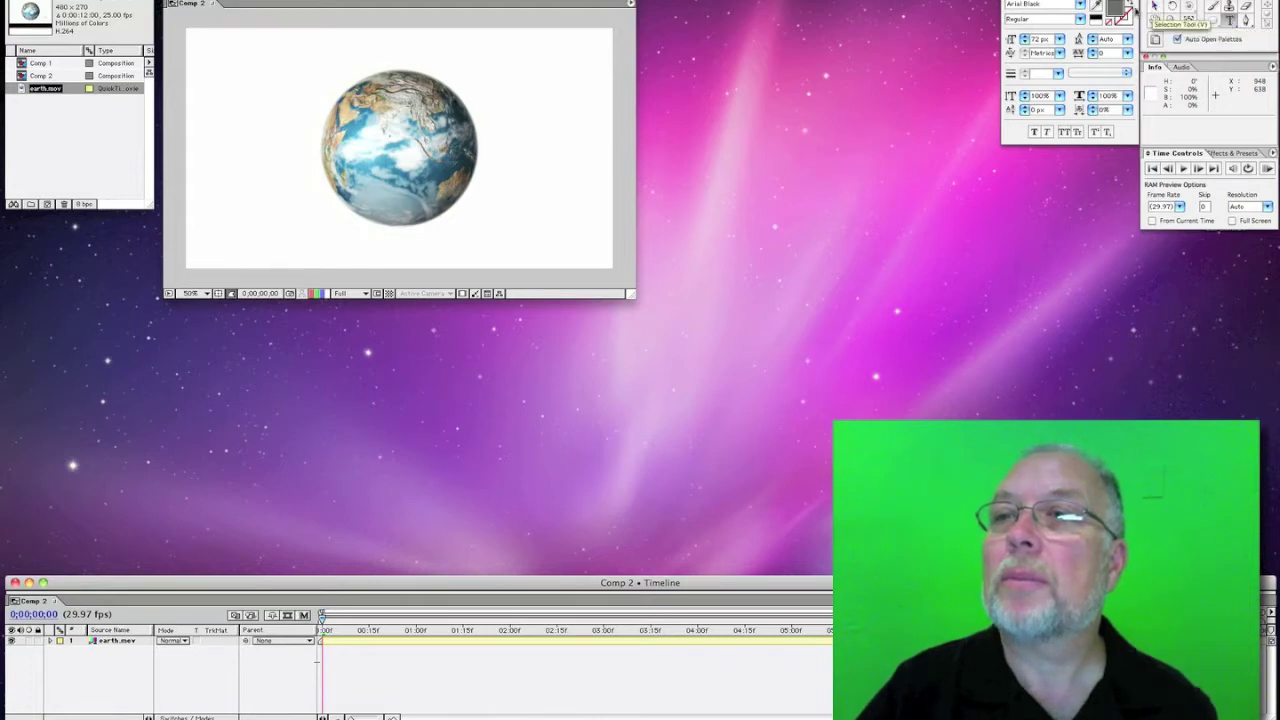
{"action": "left_click", "coordinate": [1115, 8]}
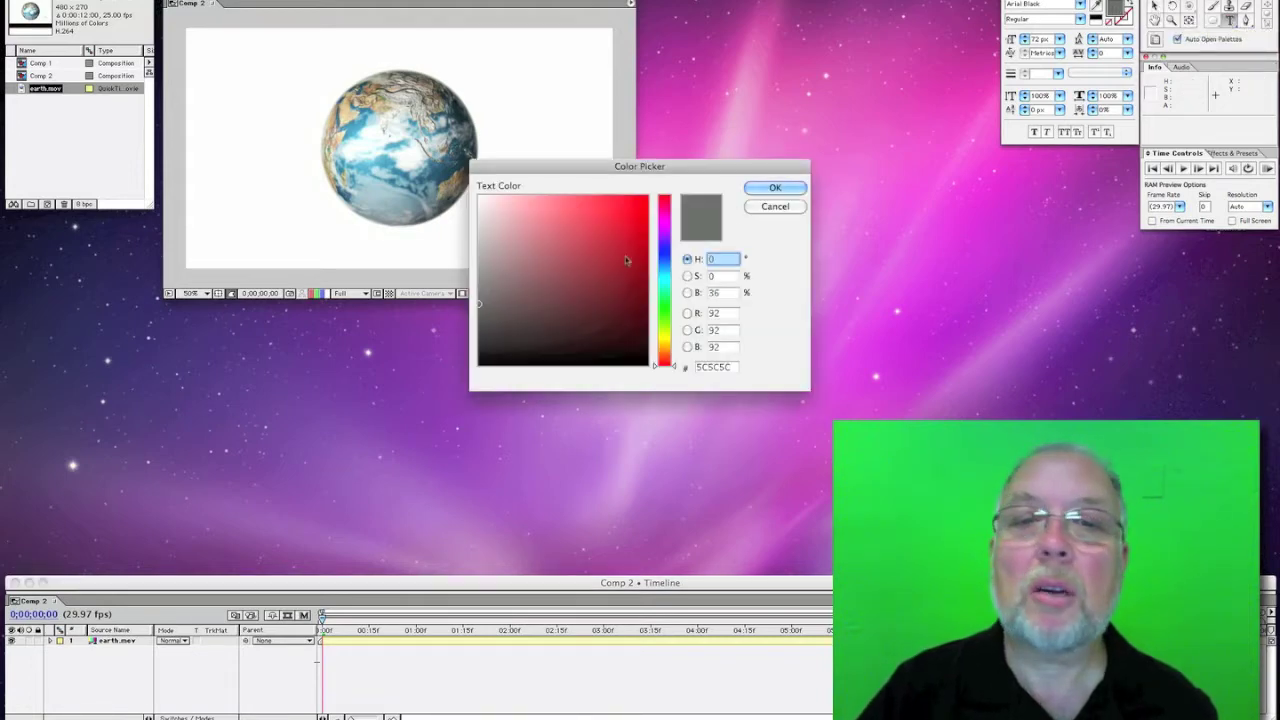
{"action": "left_click", "coordinate": [478, 317]}
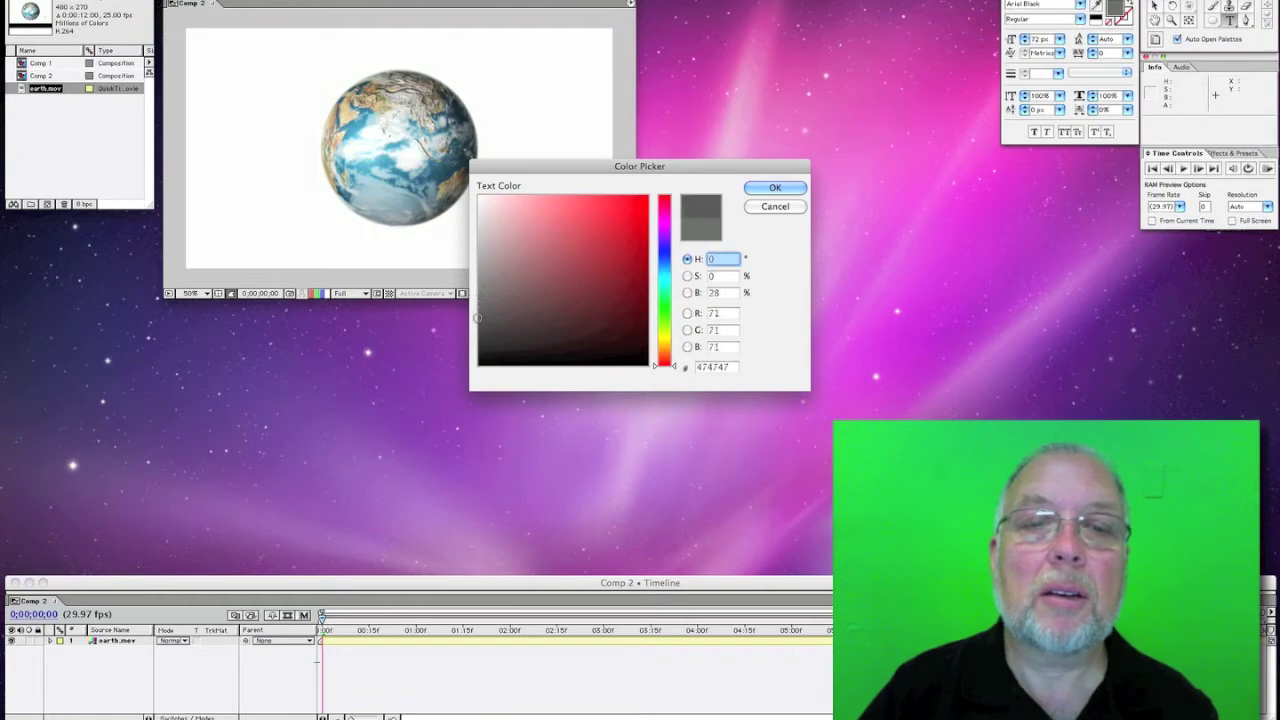
{"action": "left_click", "coordinate": [763, 188]}
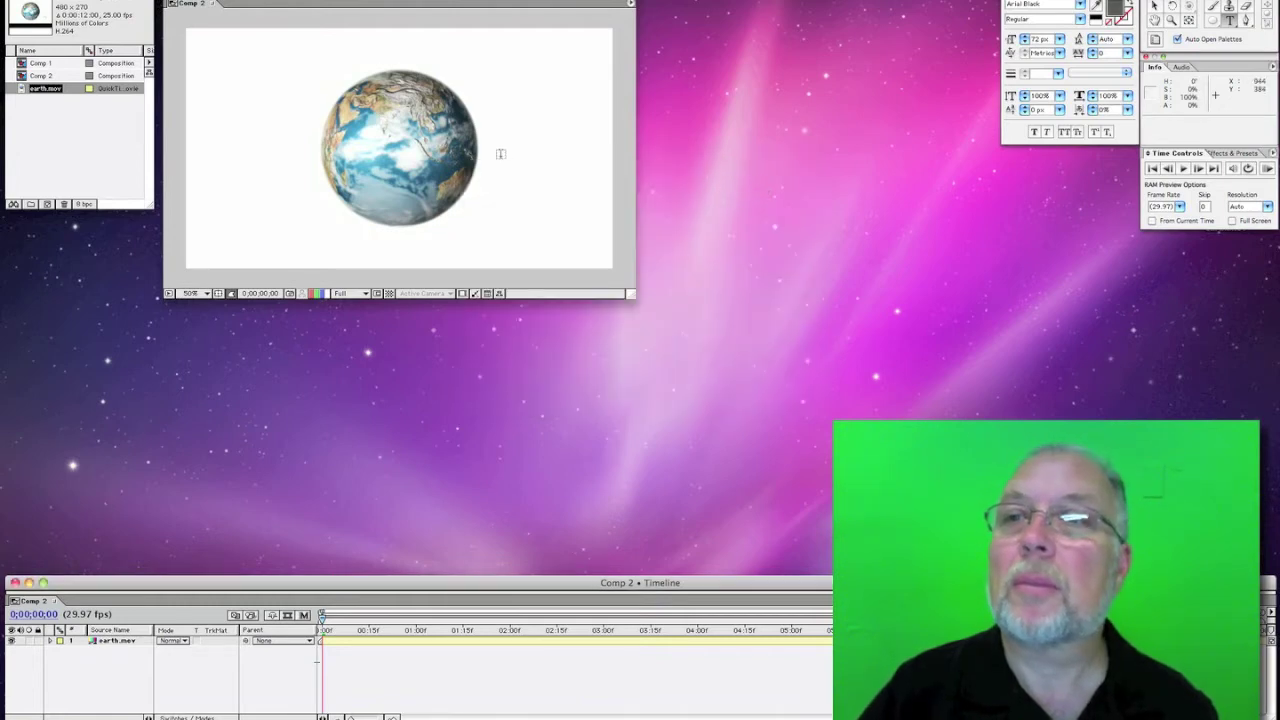
- Keep Arial Black 72 px and start a text layer near the top of the frame
{"action": "left_click", "coordinate": [1080, 5]}
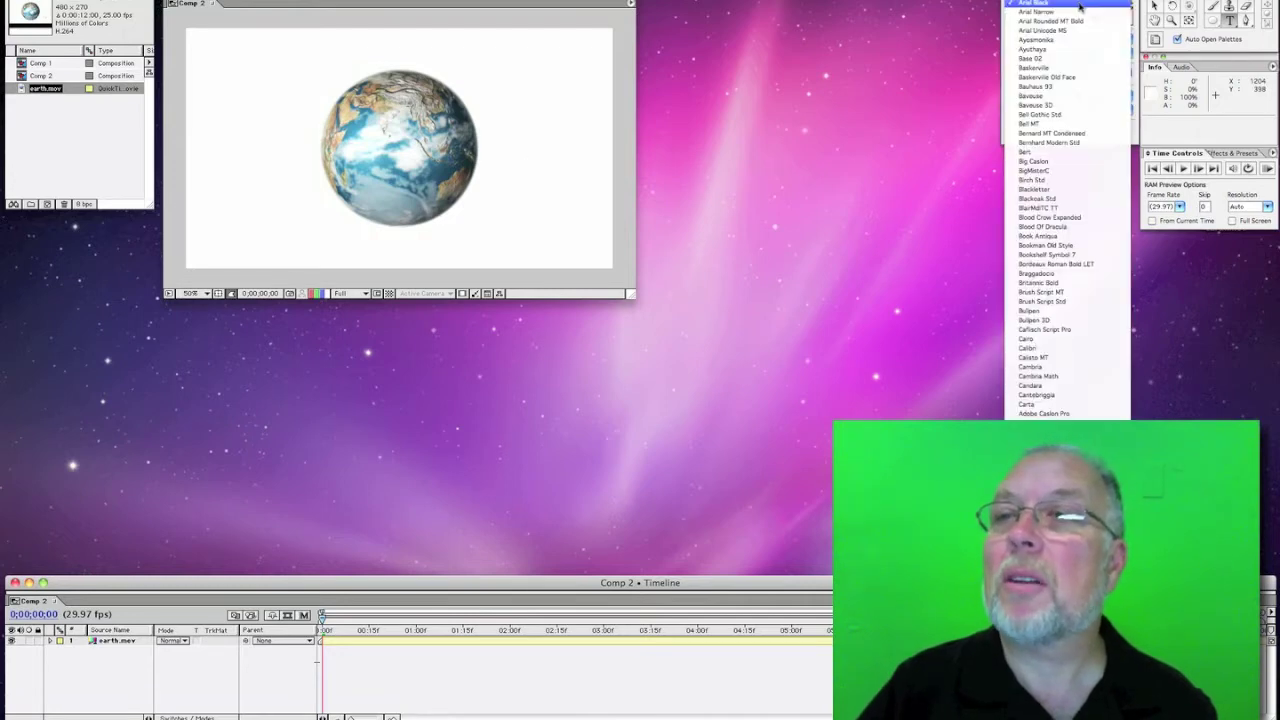
{"action": "left_click", "coordinate": [1080, 5]}
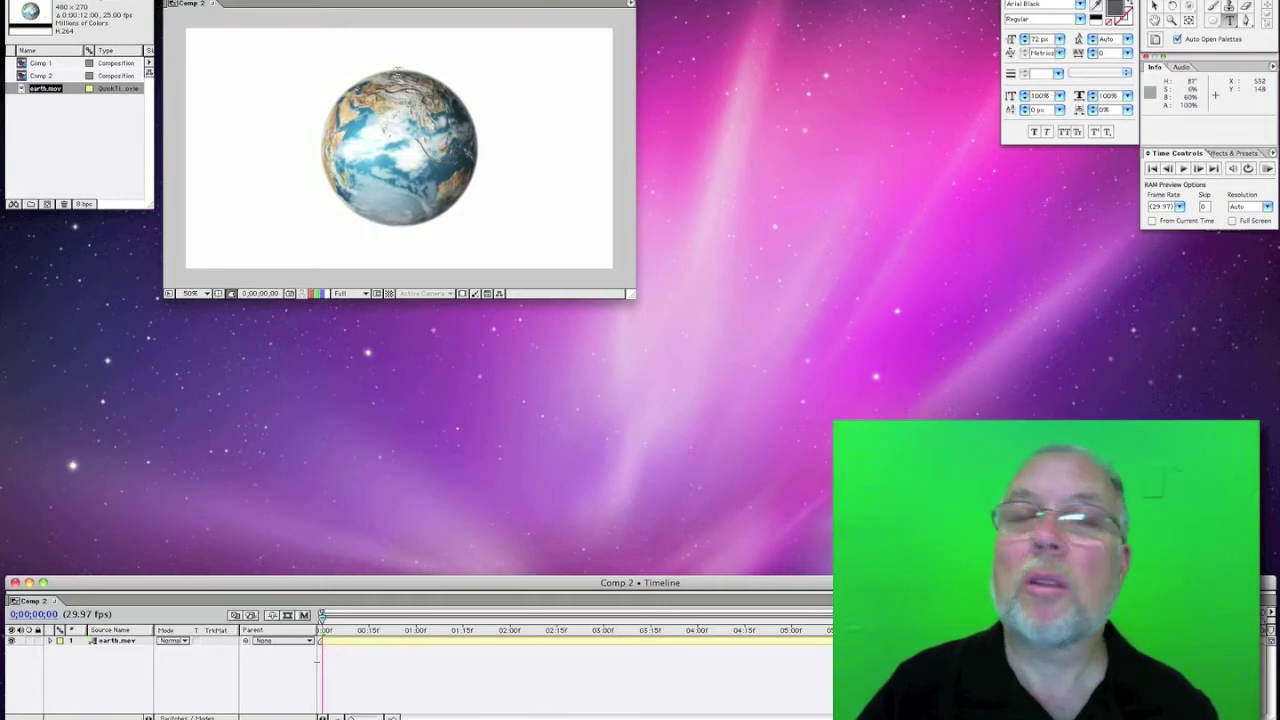
{"action": "left_click", "coordinate": [331, 51]}
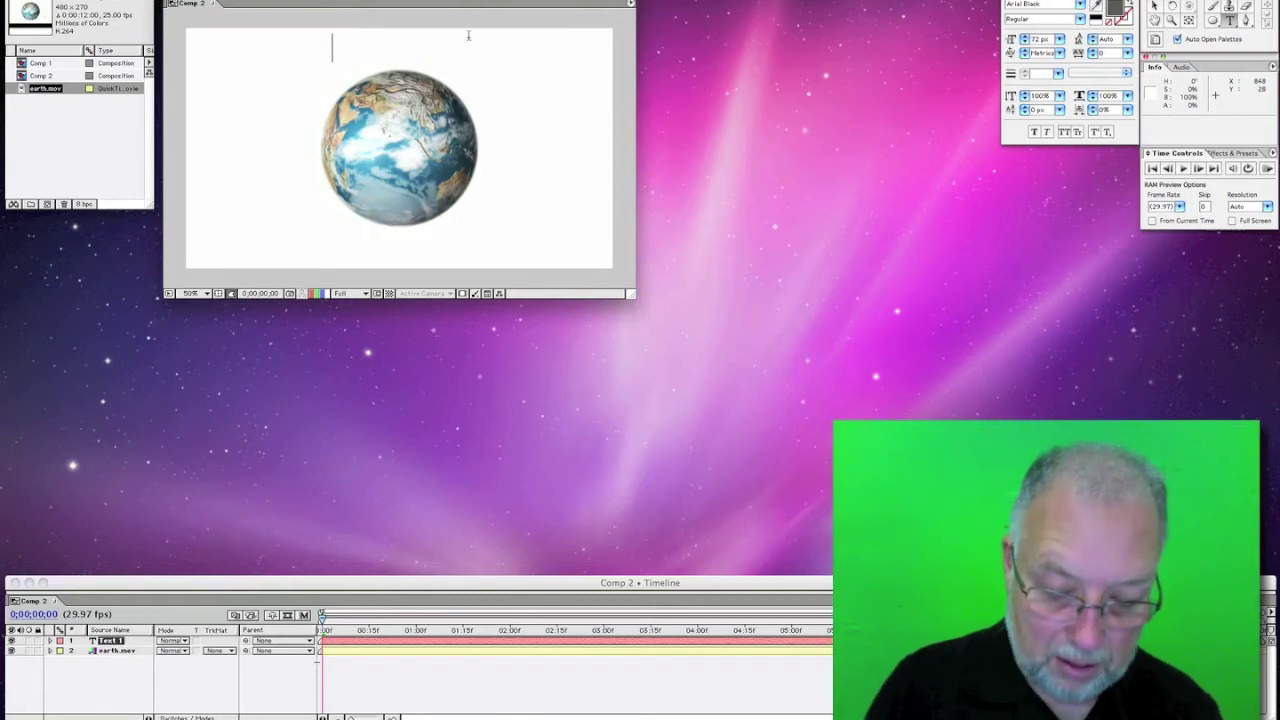
- Type 'Multimedia', two line breaks, then 'Class', adding a leading space to centre Class
{"action": "type", "text": "Mul"}
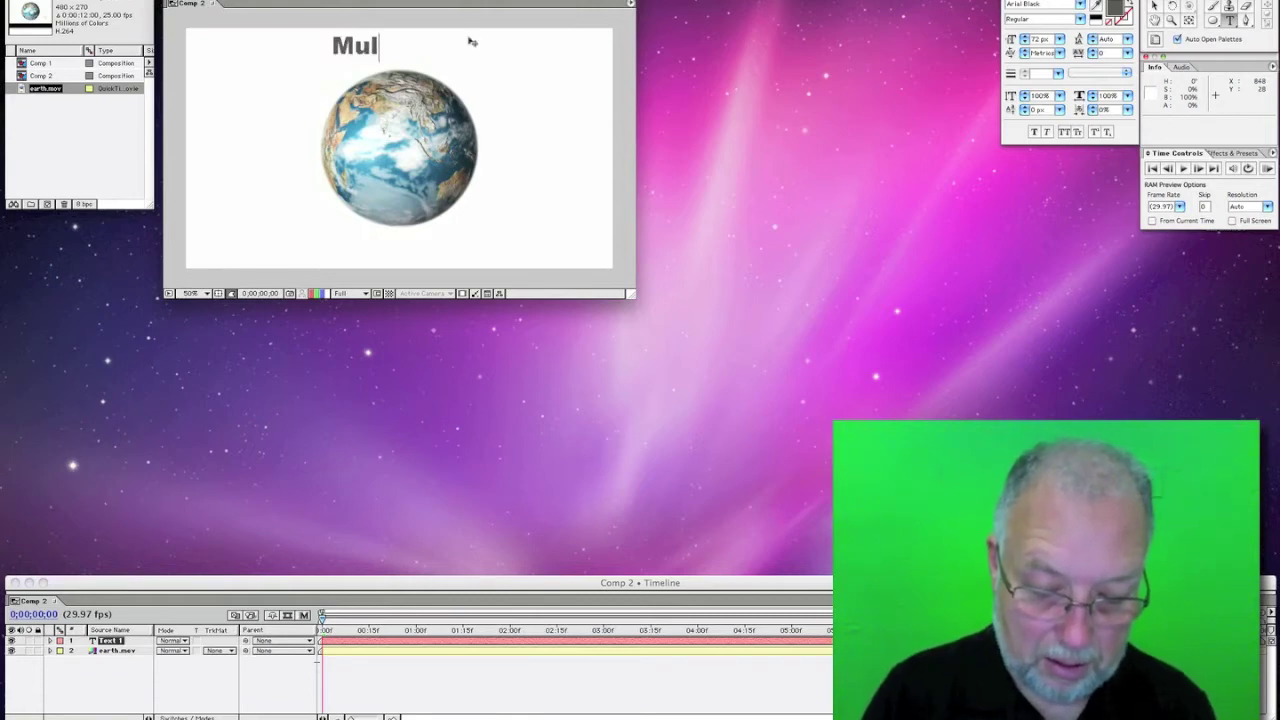
{"action": "type", "text": "timedia"}
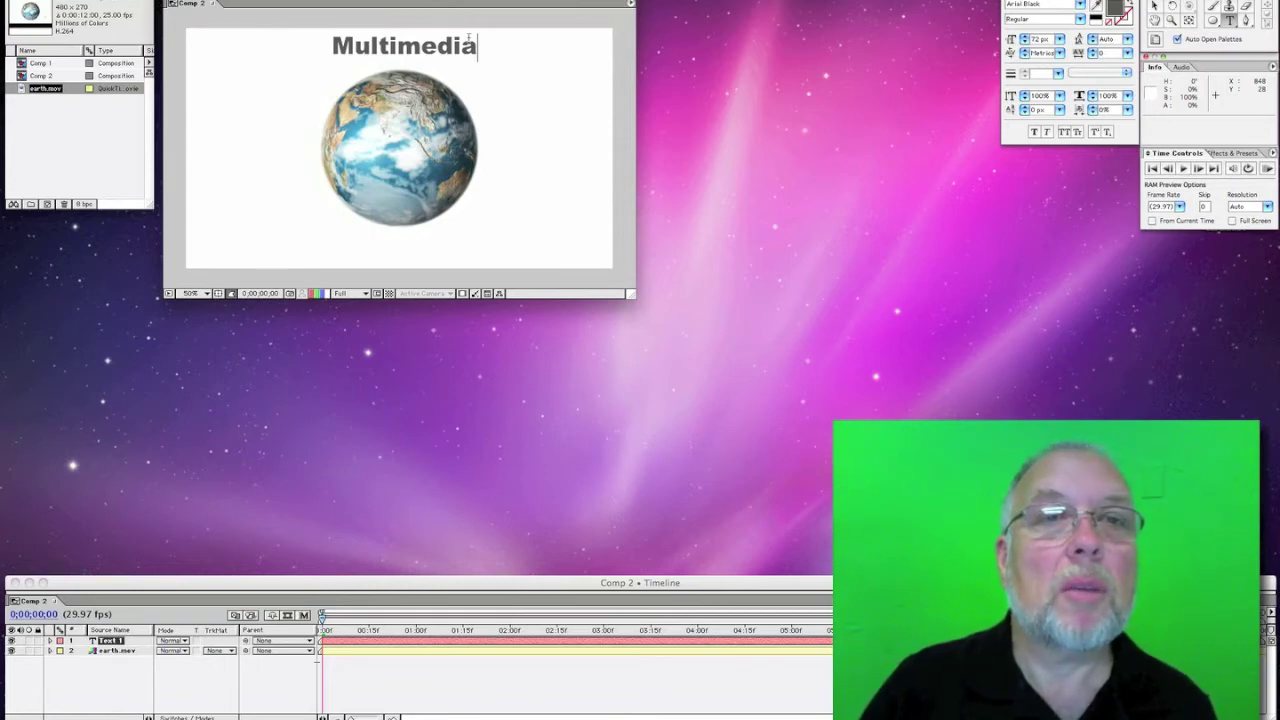
{"action": "key", "text": "Return"}
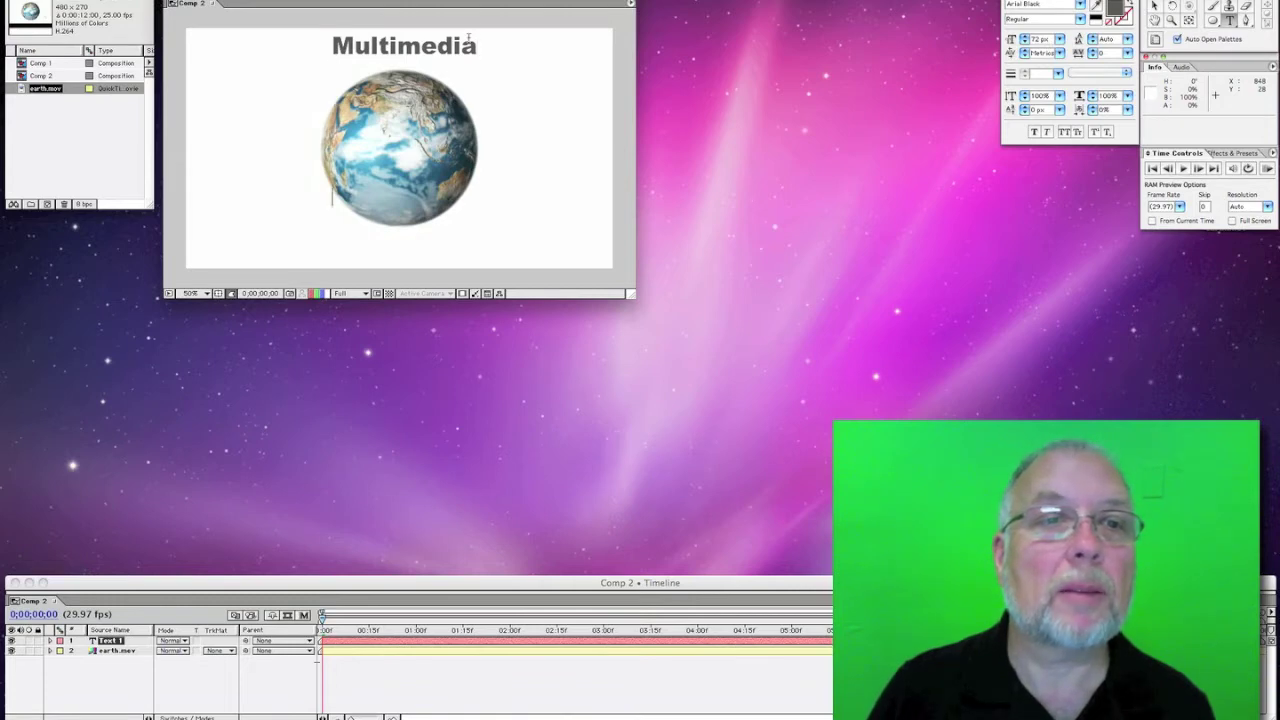
{"action": "key", "text": "Return"}
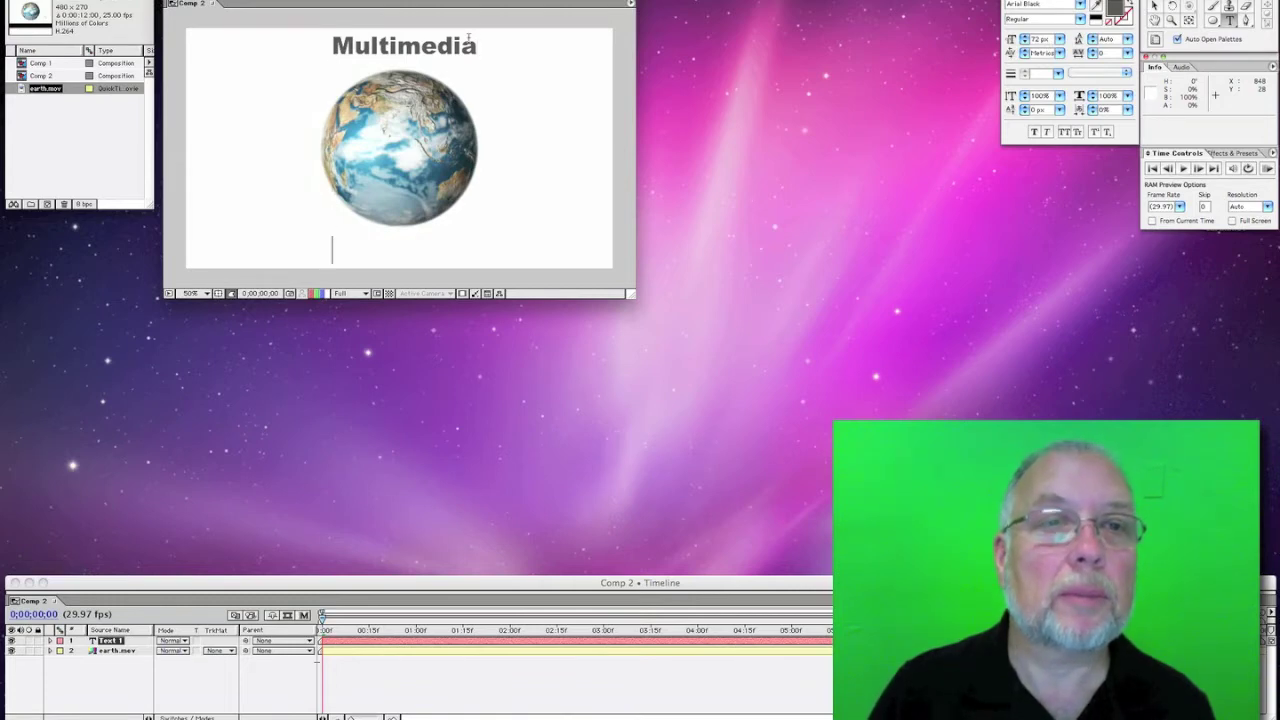
{"action": "type", "text": "C"}
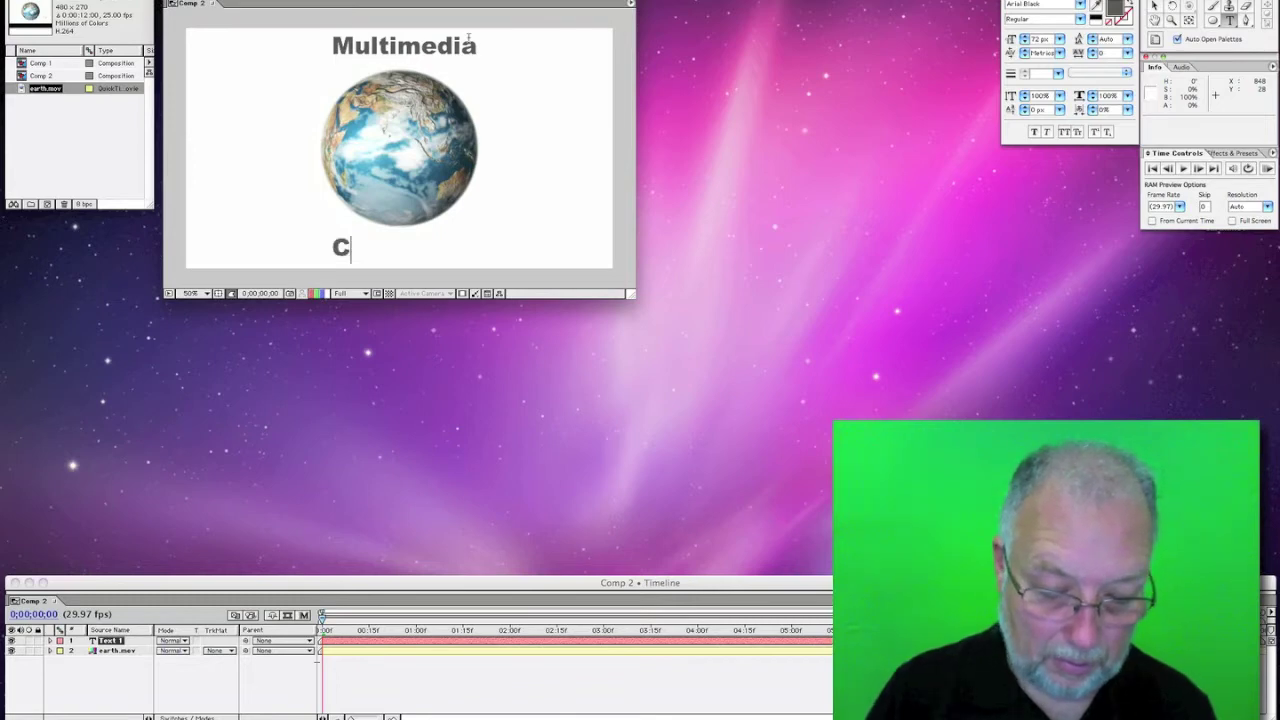
{"action": "type", "text": "lass"}
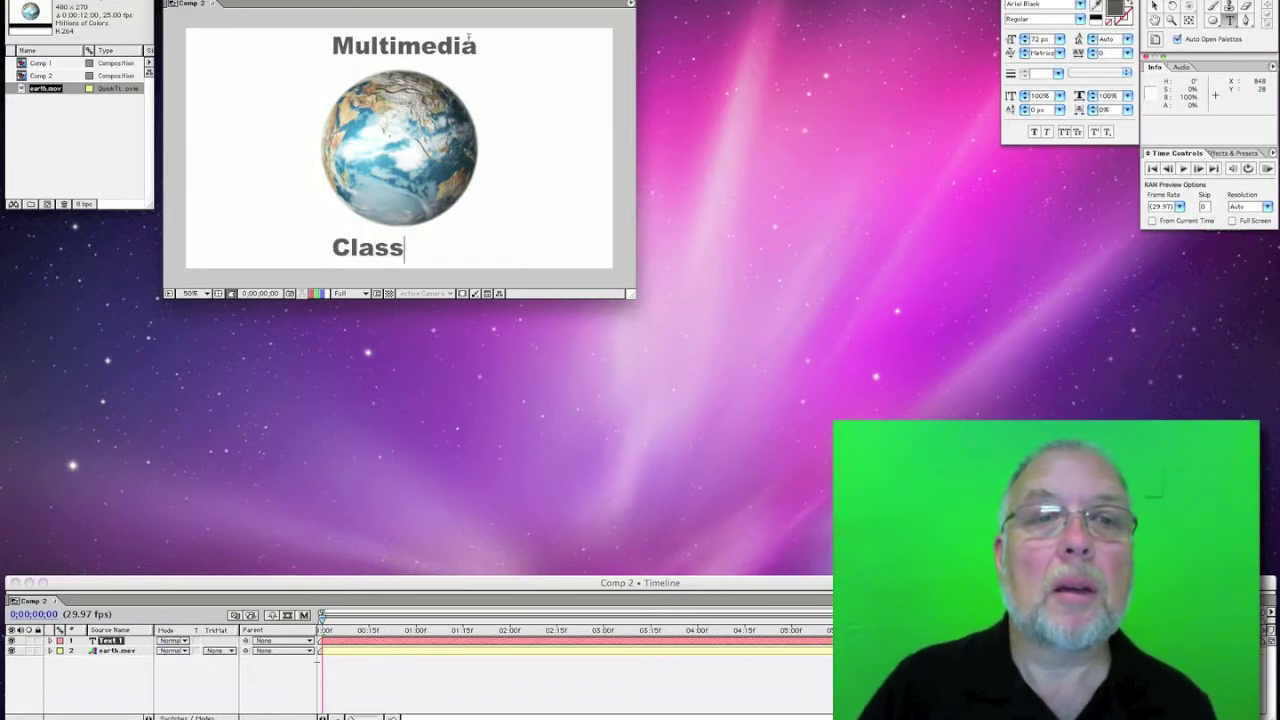
{"action": "left_click", "coordinate": [332, 247]}
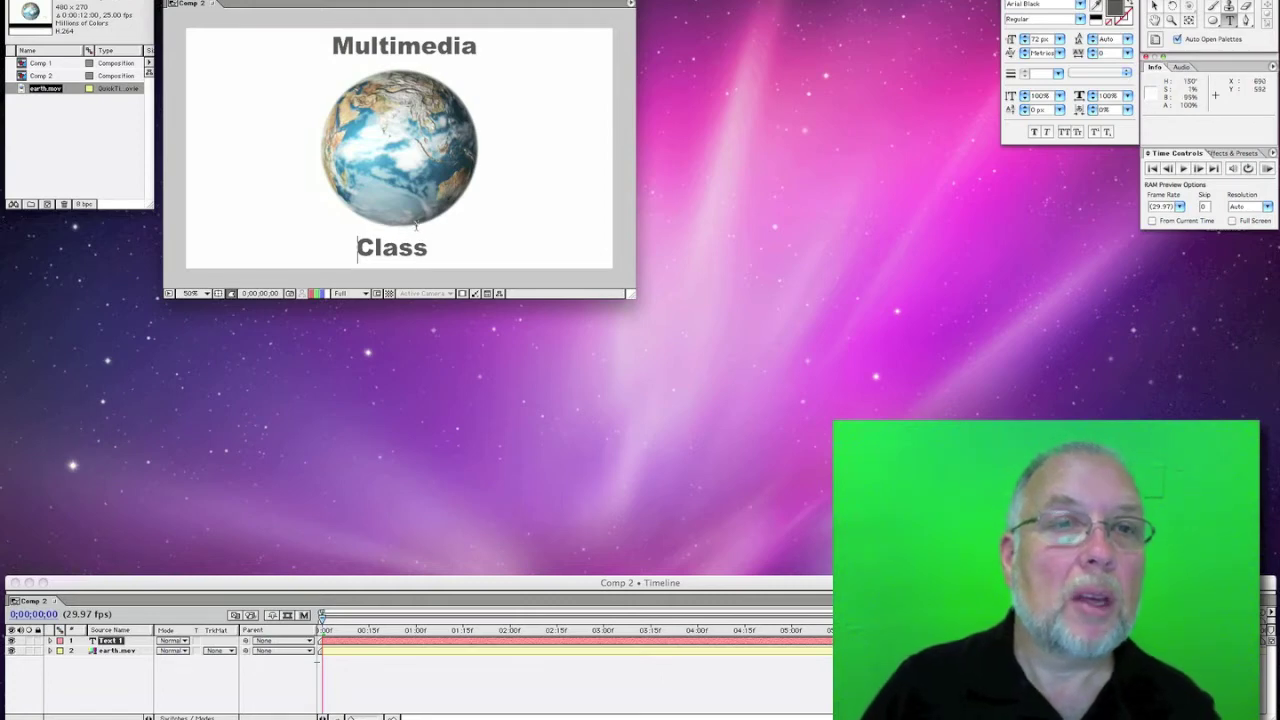
{"action": "left_click", "coordinate": [262, 585]}
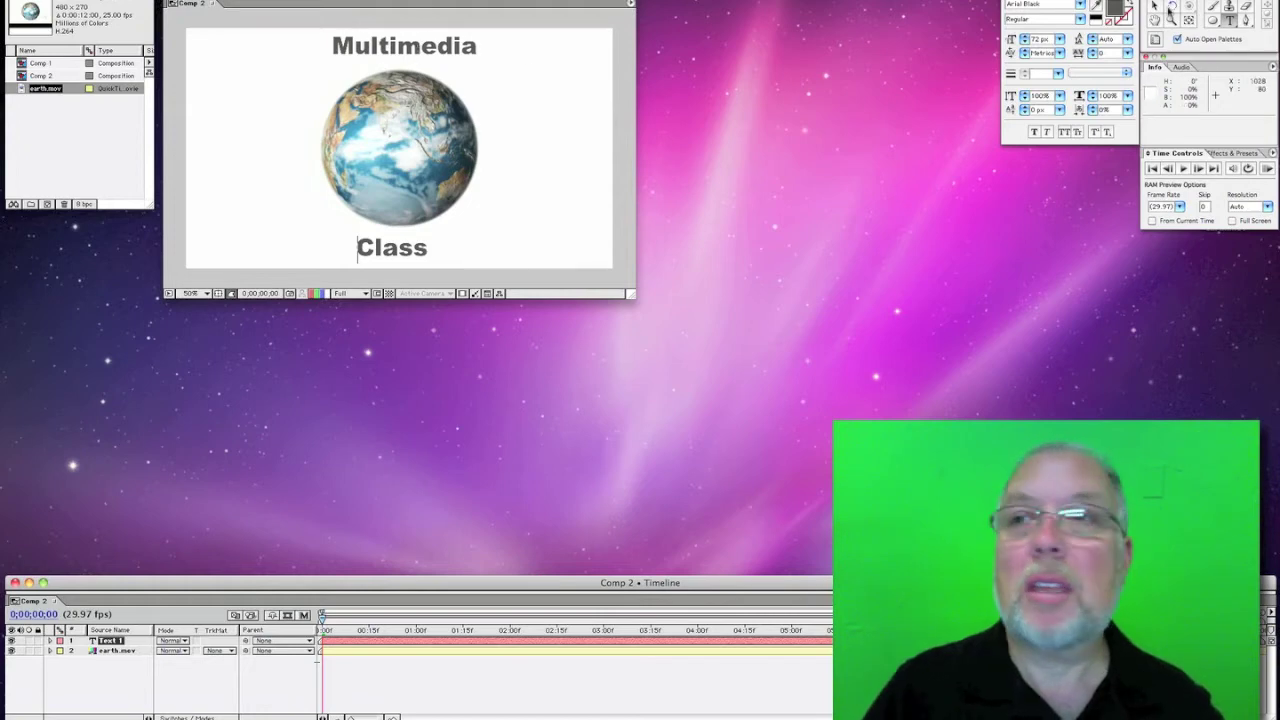
- Commit the text and move its anchor point to the globe centre with the Pan Behind tool
{"action": "left_click", "coordinate": [1155, 6]}
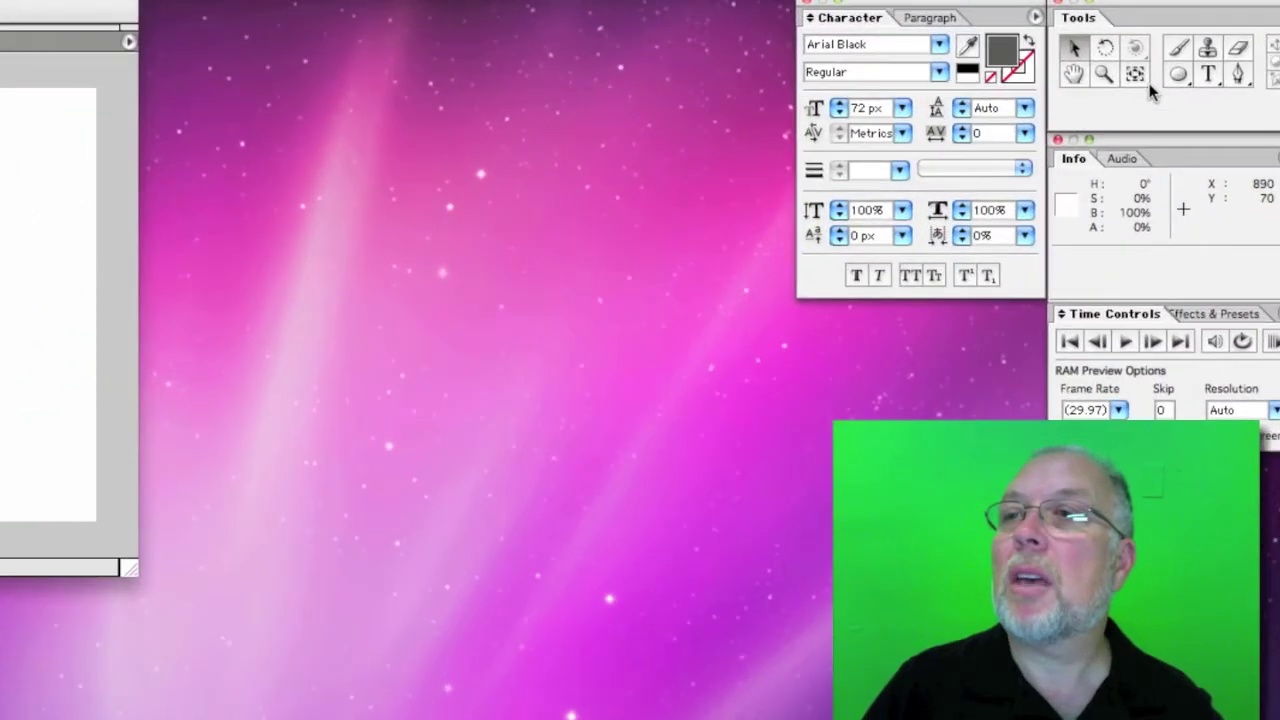
{"action": "left_click", "coordinate": [1189, 21]}
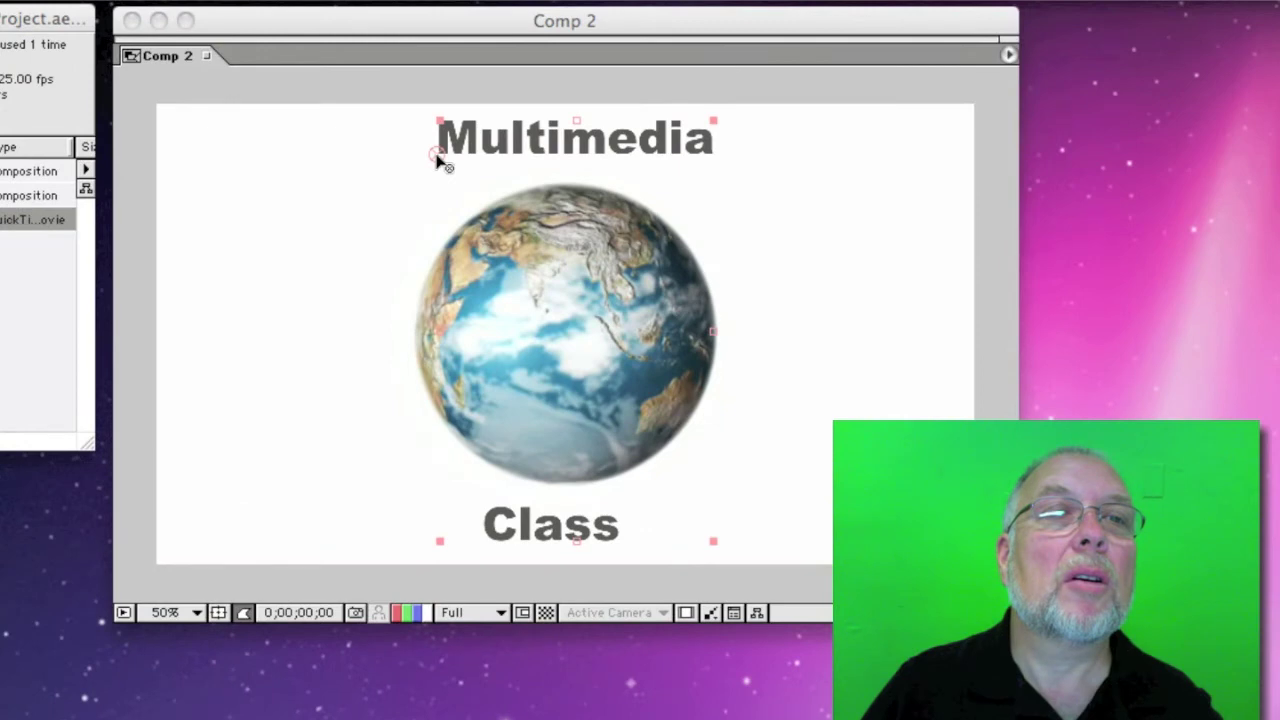
{"action": "left_click", "coordinate": [332, 57]}
{"action": "left_click_drag", "start_coordinate": [437, 160], "coordinate": [567, 343]}
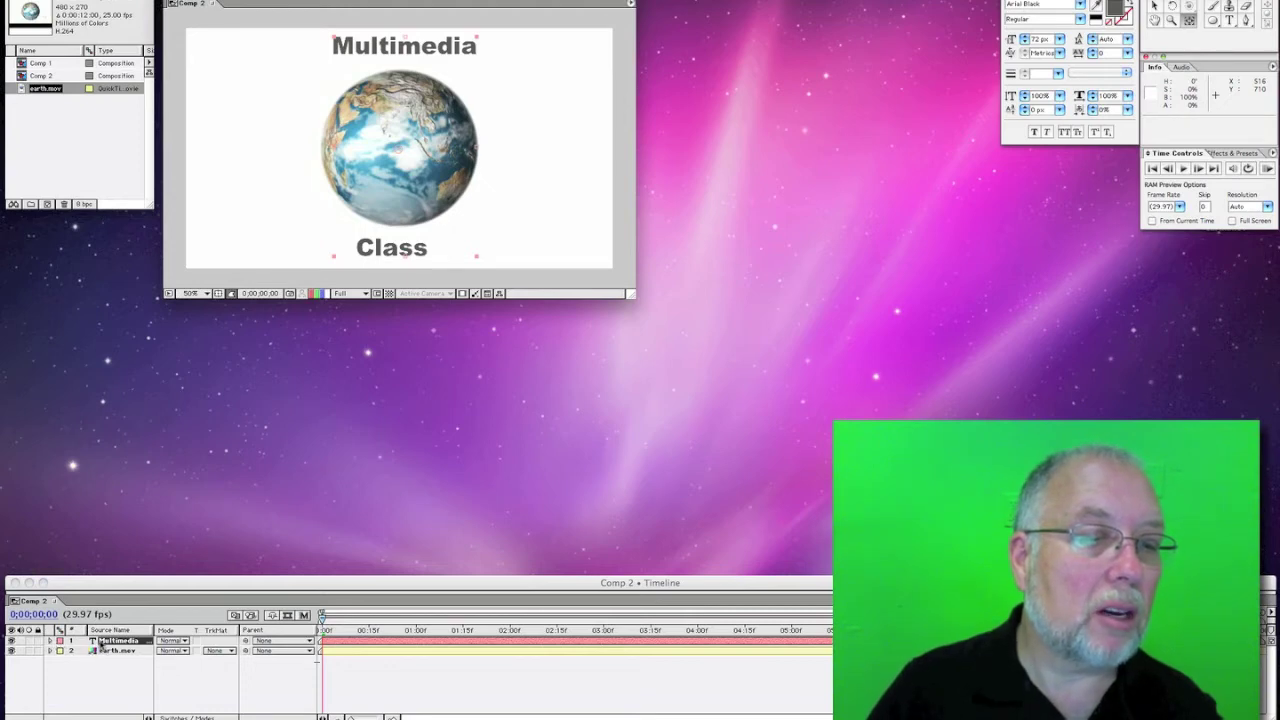
{"action": "left_click", "coordinate": [101, 647]}
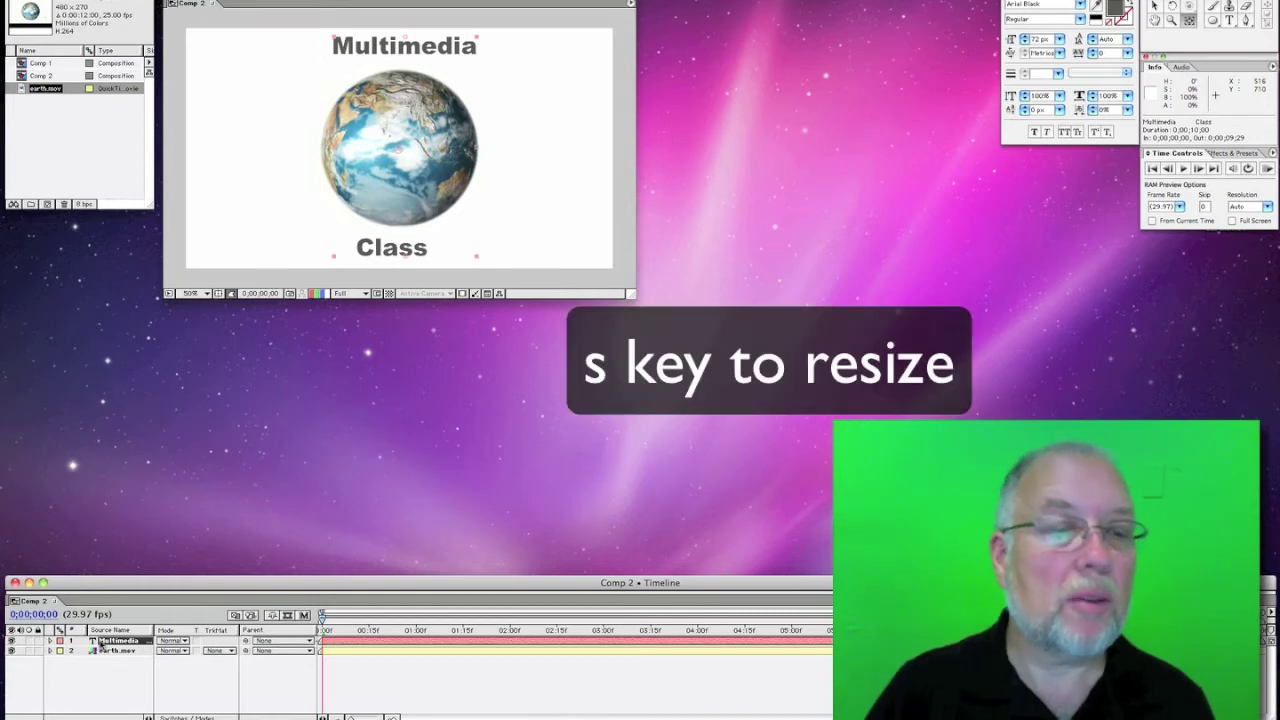
- Add a Scale keyframe of 0% at 0:00 on the Multimedia text layer
{"action": "key", "text": "s"}
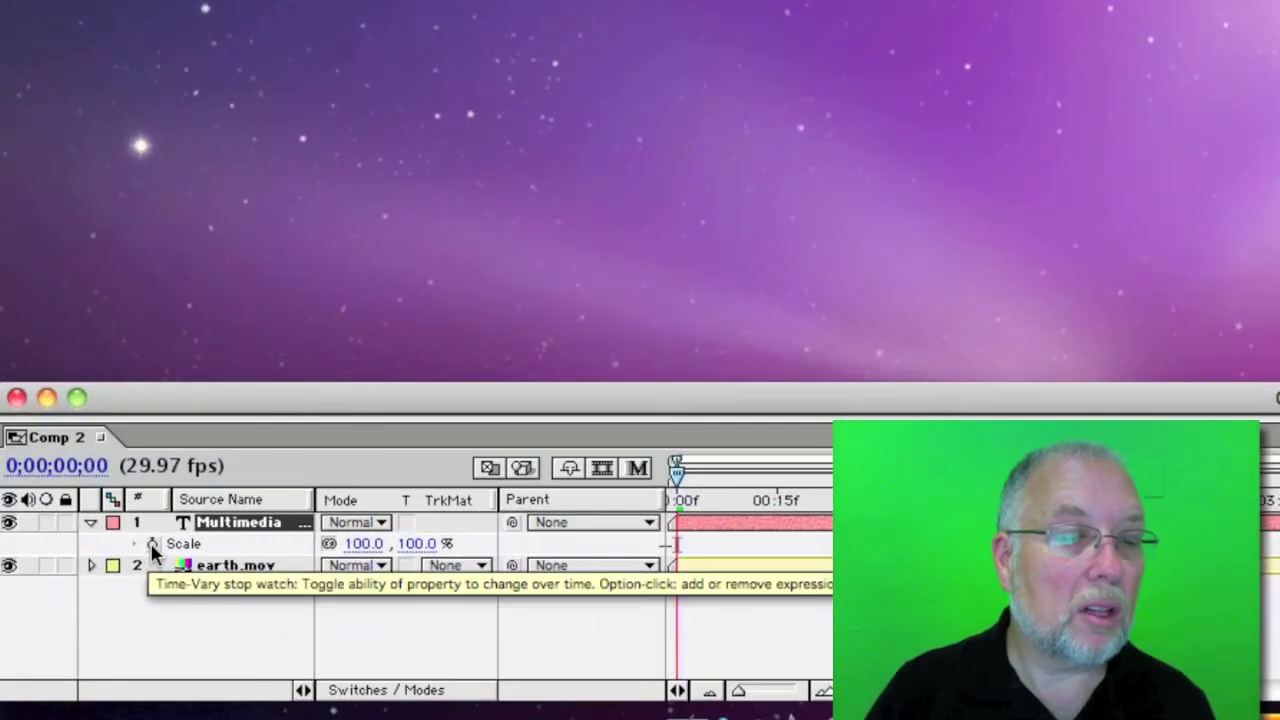
{"action": "left_click", "coordinate": [152, 545]}
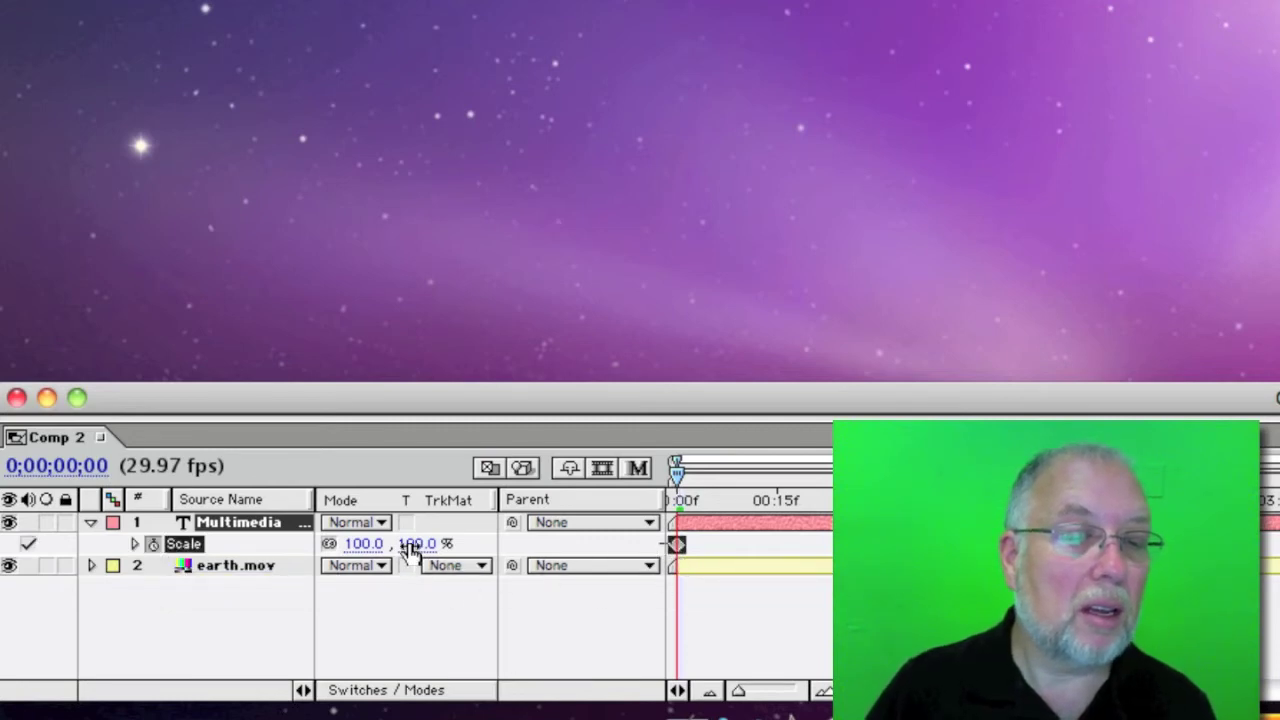
{"action": "left_click_drag", "start_coordinate": [371, 560], "coordinate": [229, 556]}
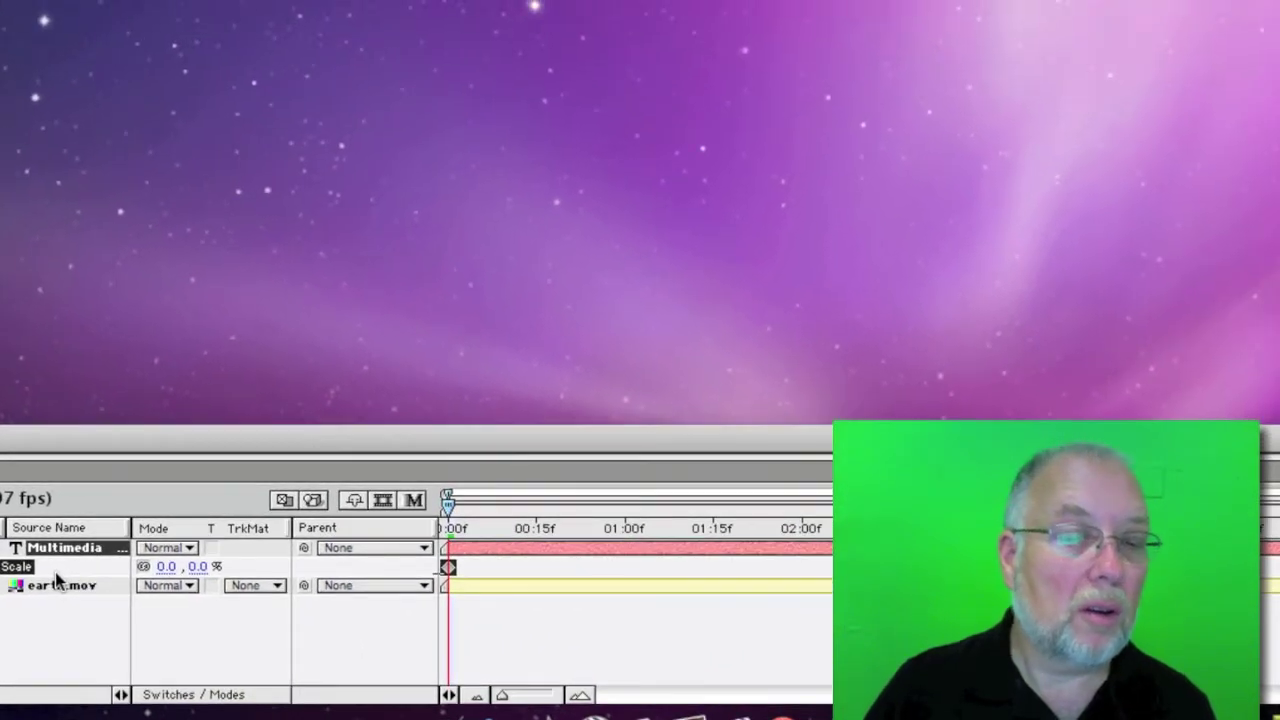
- Add a 100% Scale keyframe at about 0:00:00:21 and preview the text growing
{"action": "left_click", "coordinate": [536, 500]}
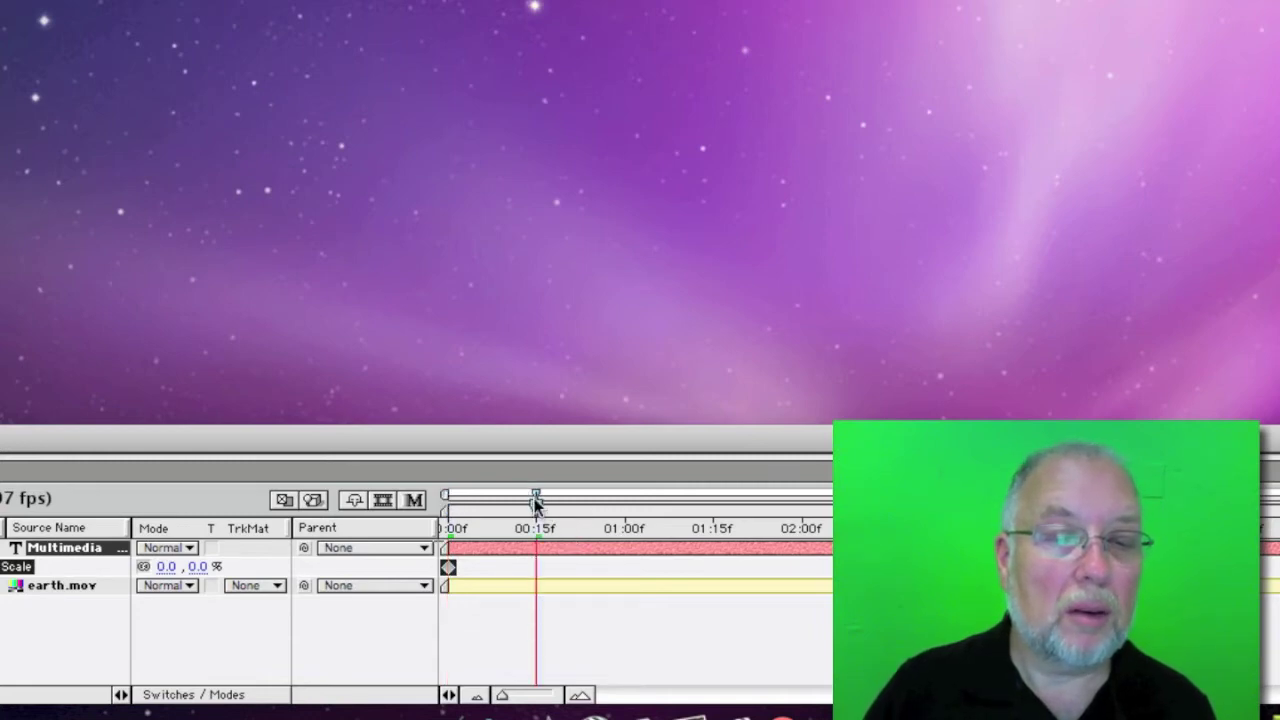
{"action": "mouse_move", "coordinate": [536, 500]}
{"action": "left_mouse_down"}
{"action": "mouse_move", "coordinate": [585, 507]}
{"action": "mouse_move", "coordinate": [572, 508]}
{"action": "left_mouse_up"}
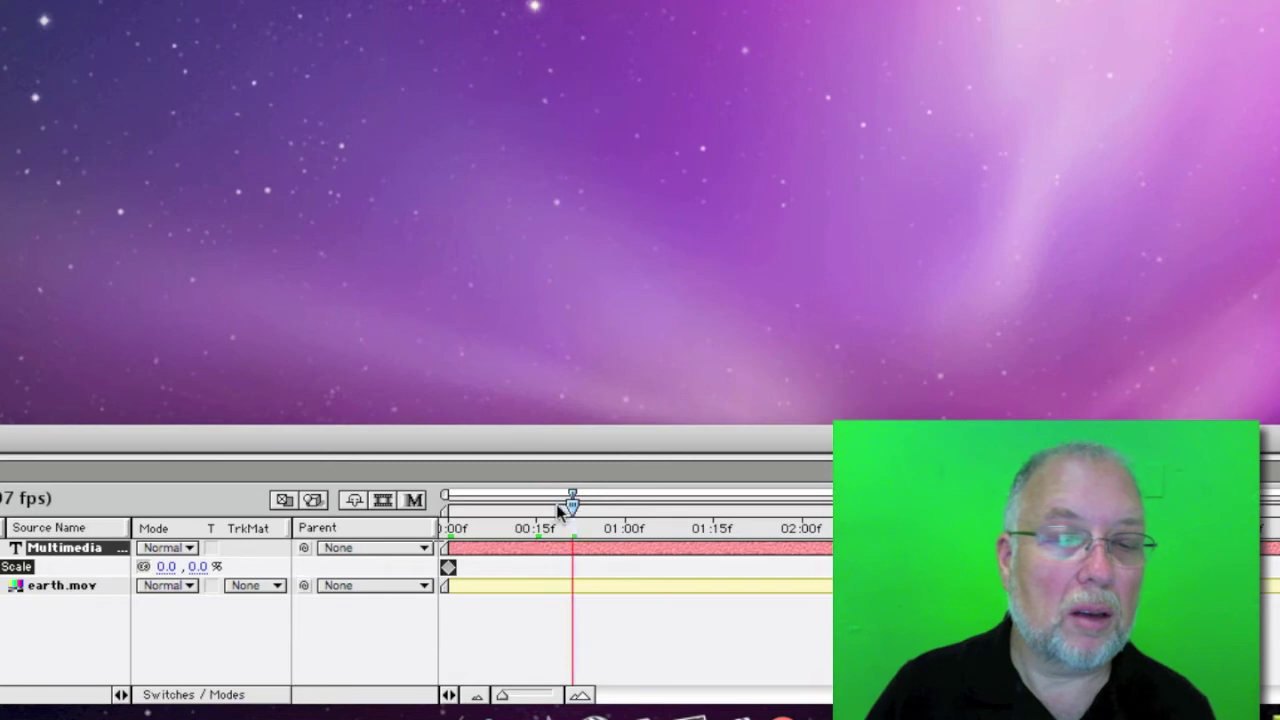
{"action": "left_click", "coordinate": [197, 566]}
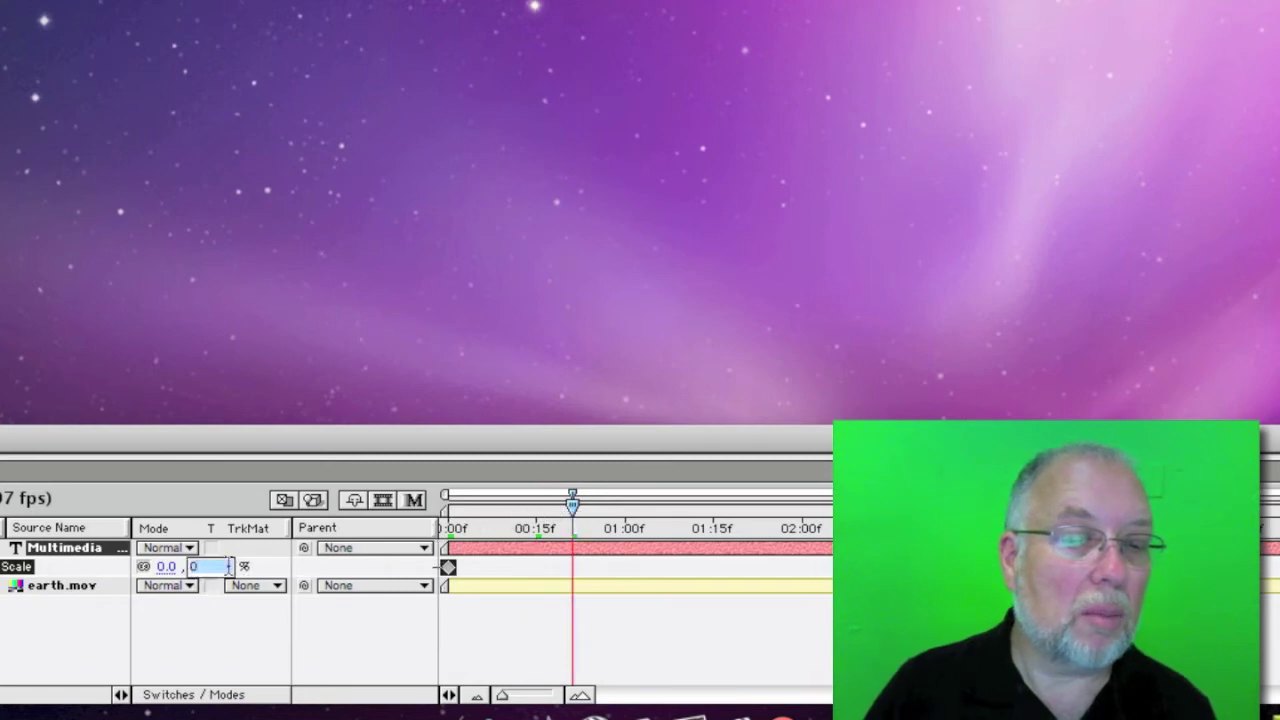
{"action": "type", "text": "100"}
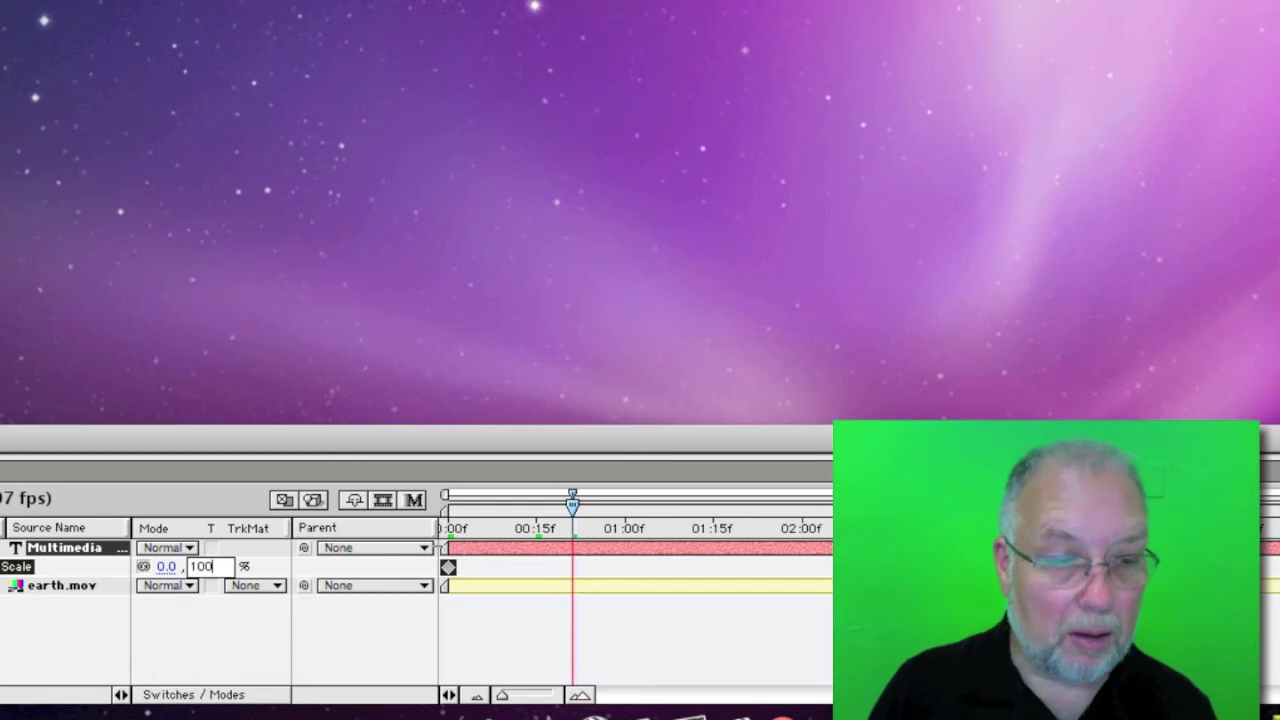
{"action": "key", "text": "Return"}
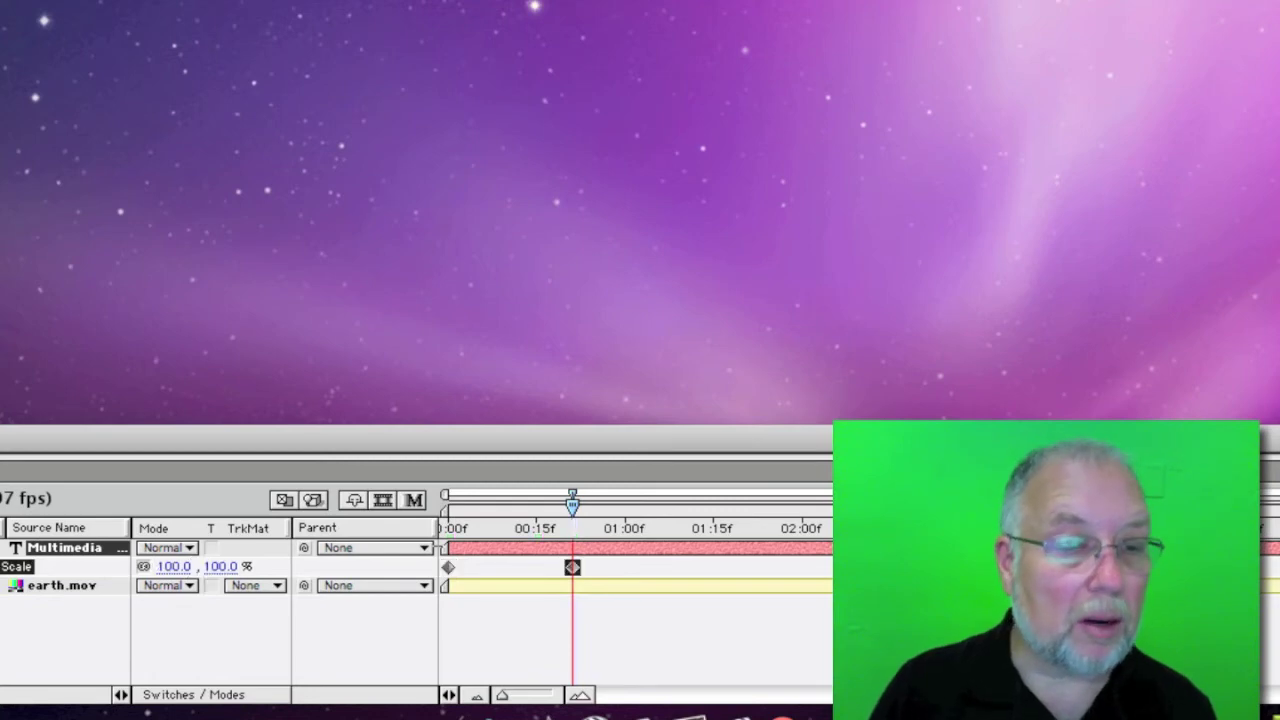
{"action": "left_click", "coordinate": [452, 528]}
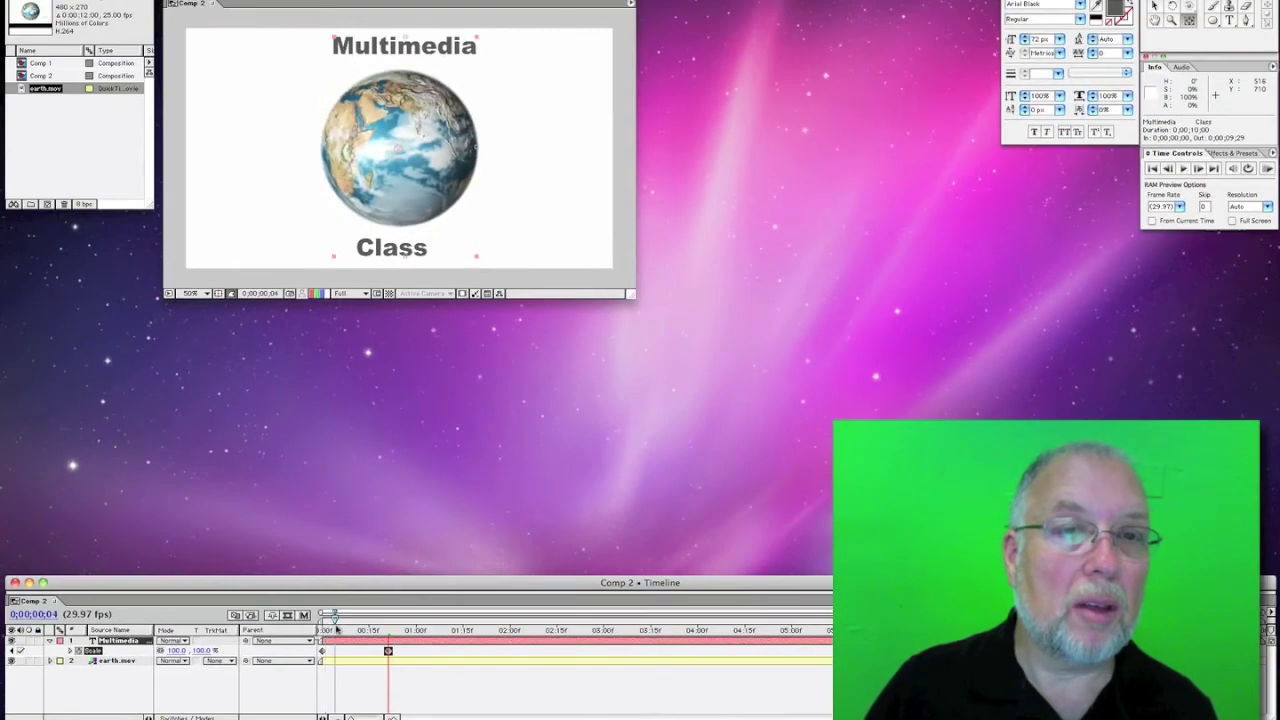
{"action": "left_click", "coordinate": [322, 630]}
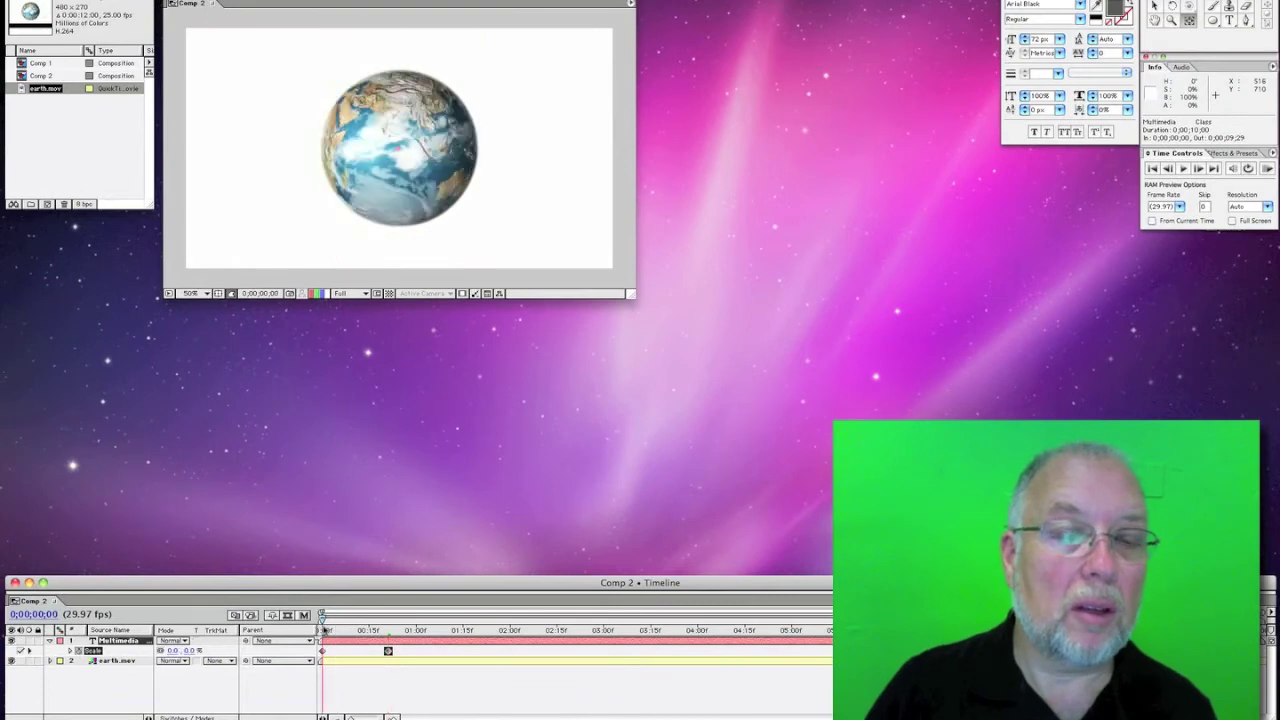
{"action": "left_click_drag", "start_coordinate": [322, 620], "coordinate": [388, 620]}
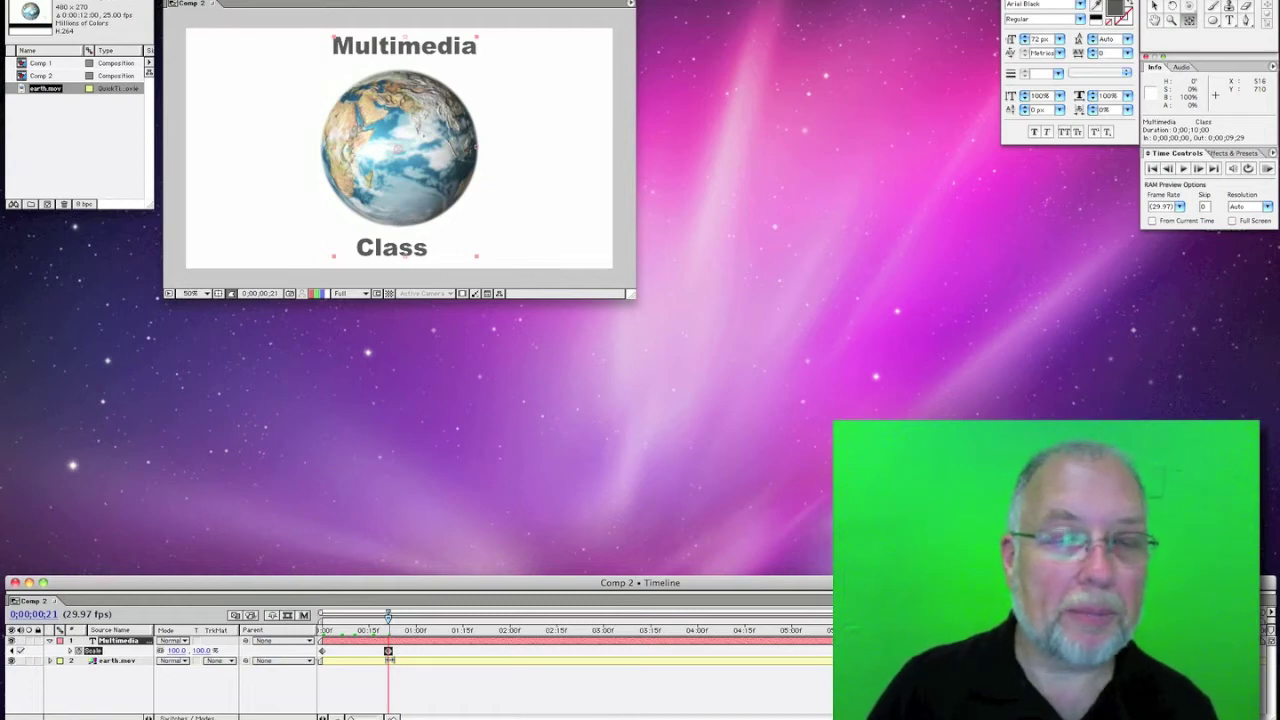
- Set a starting Rotation keyframe on the text layer at 0;00;01;07
{"action": "left_click", "coordinate": [438, 618]}
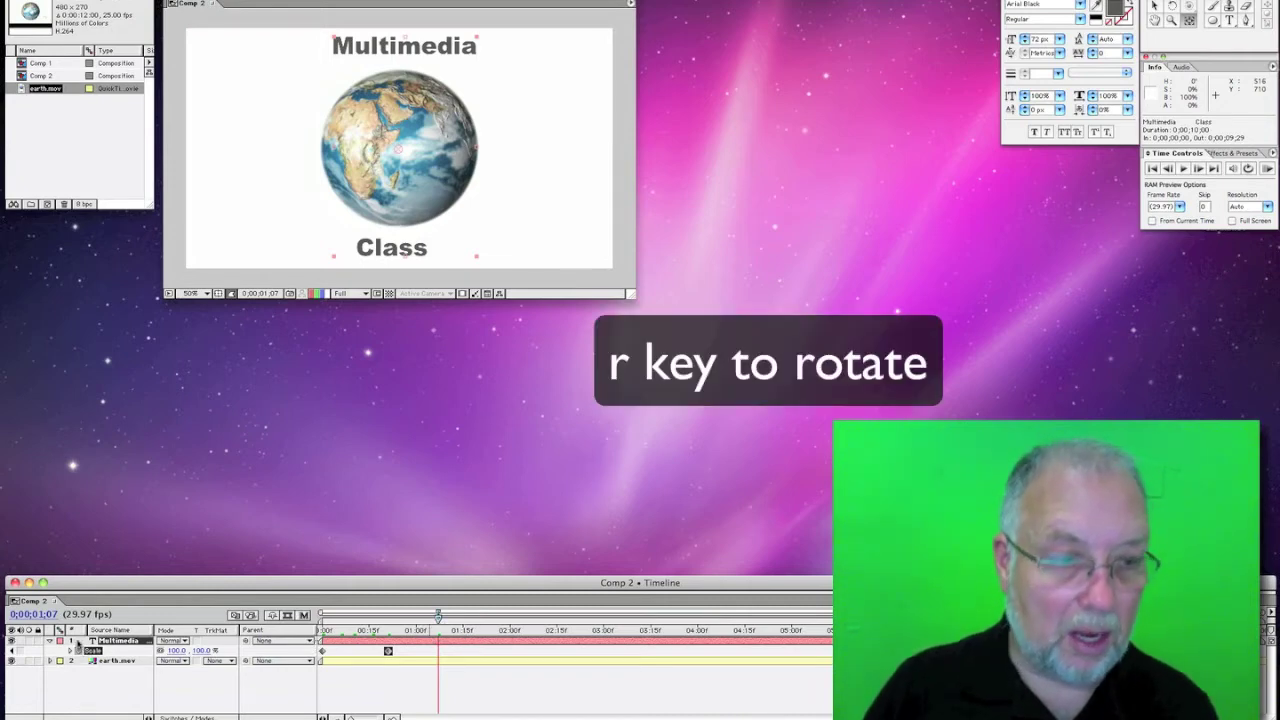
{"action": "key", "text": "r"}
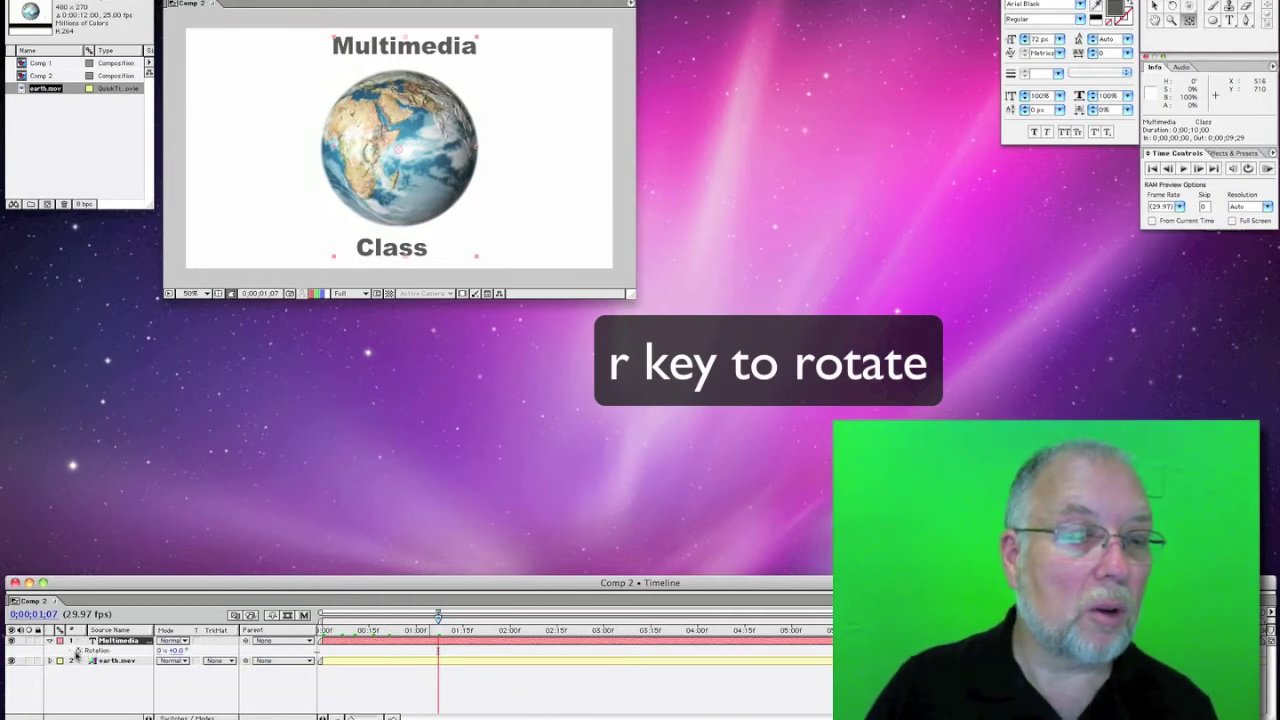
{"action": "left_click", "coordinate": [77, 651]}
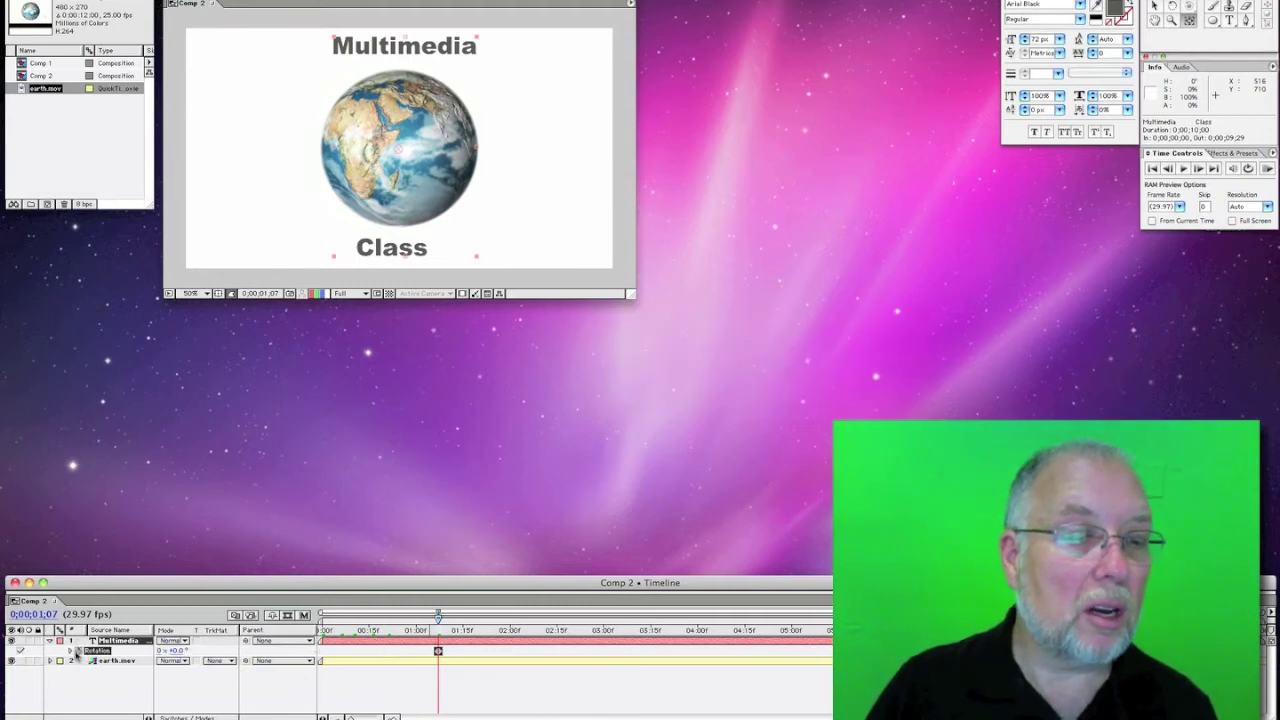
- Set 3 full rotations at 0;00;02;25 and scrub through to check the spin
{"action": "left_click", "coordinate": [588, 623]}
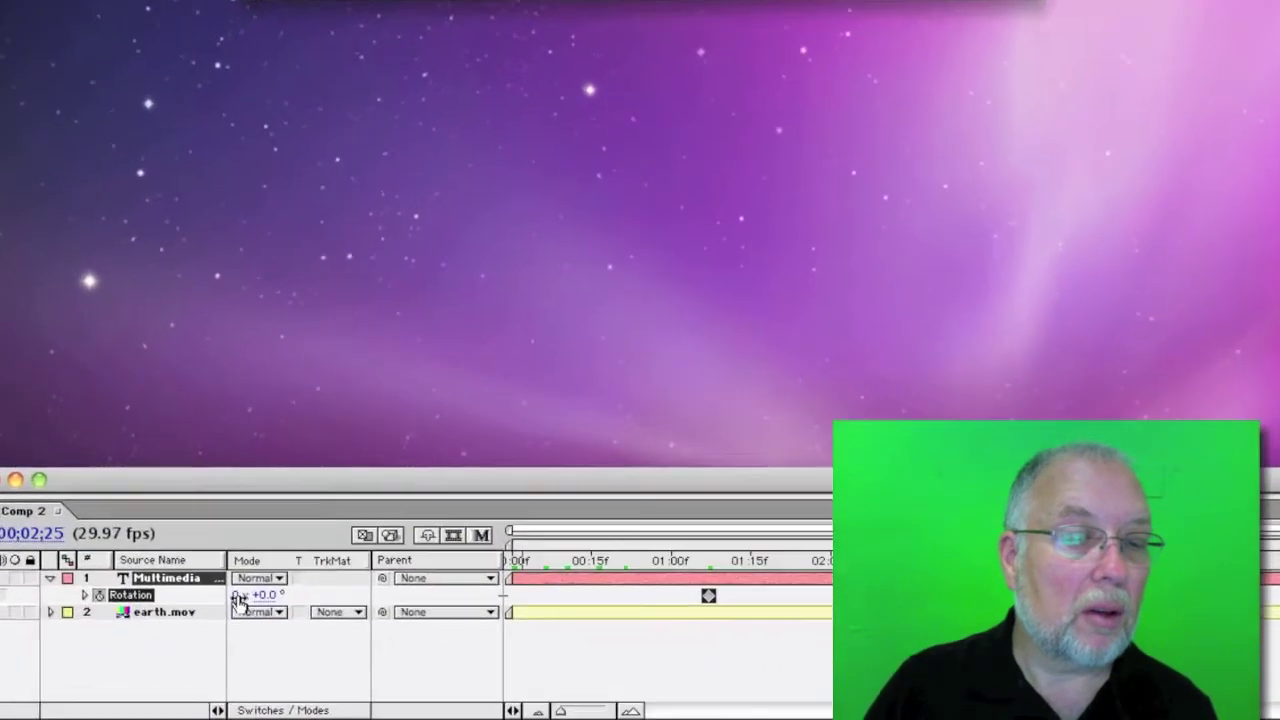
{"action": "left_click", "coordinate": [159, 651]}
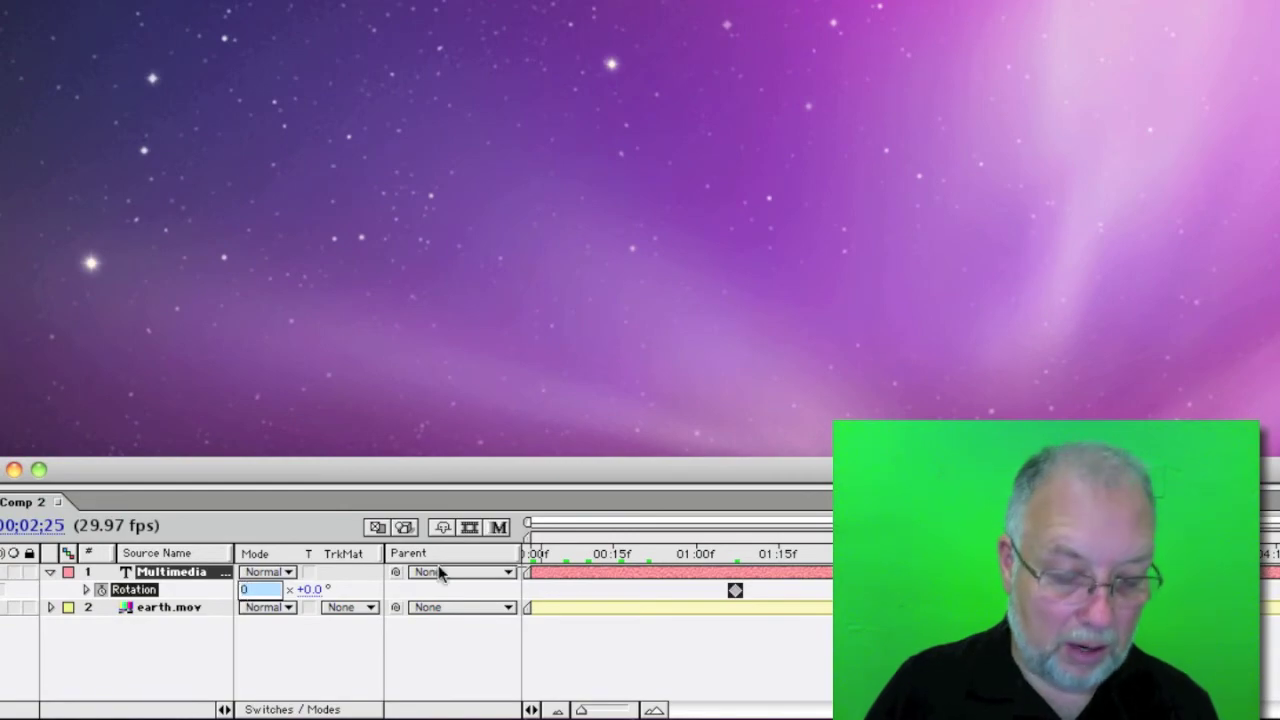
{"action": "type", "text": "3"}
{"action": "key", "text": "Return"}
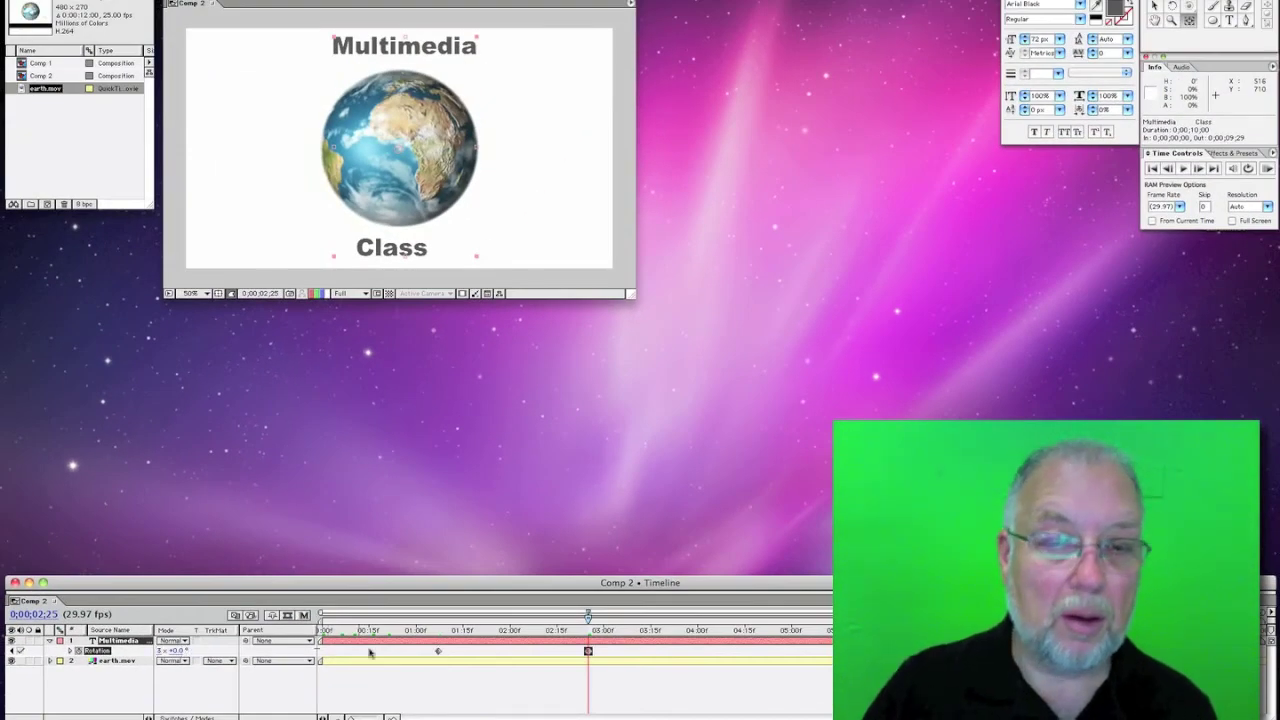
{"action": "left_click_drag", "start_coordinate": [436, 630], "coordinate": [589, 618]}
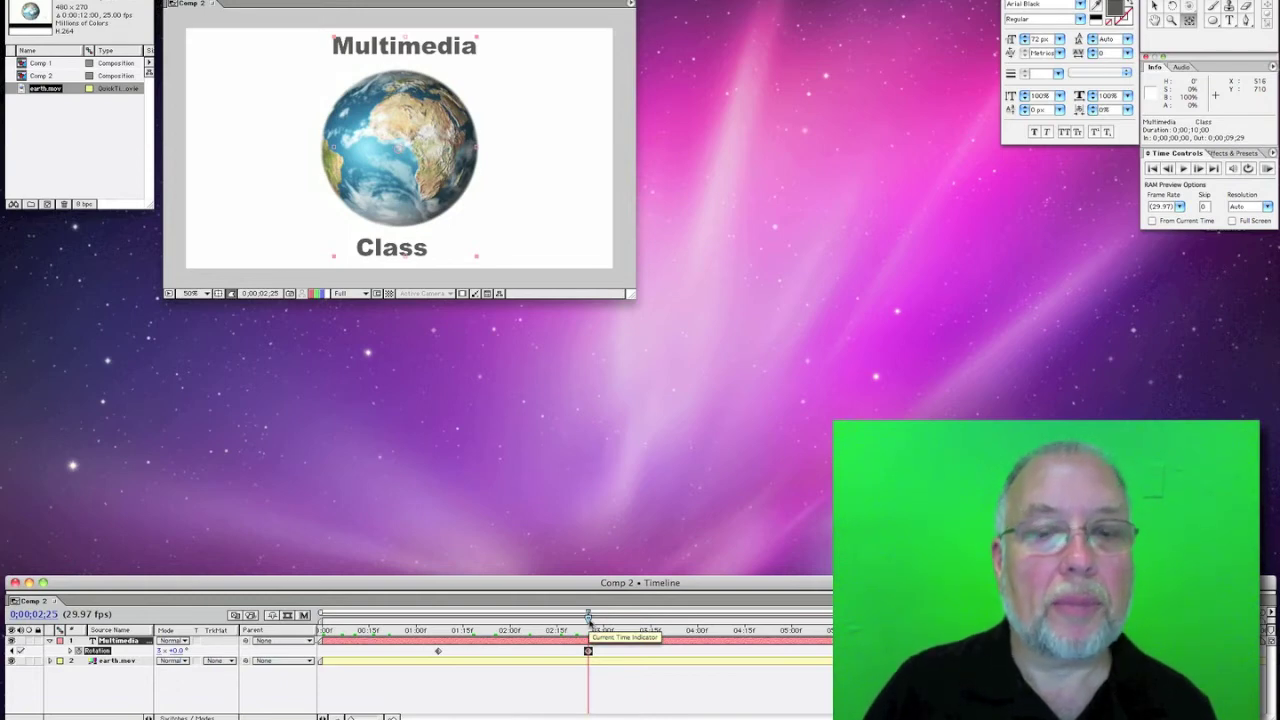
{"action": "left_click", "coordinate": [639, 622]}
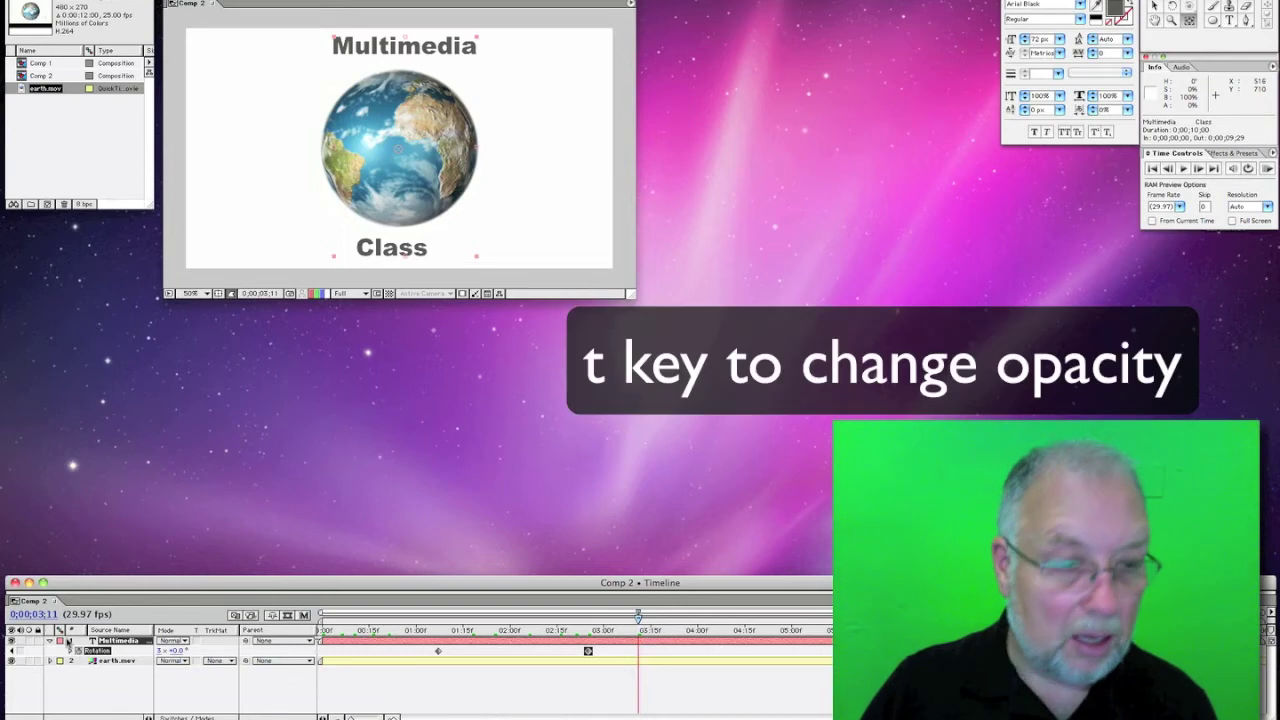
- Keyframe the text's Opacity from 100% at 0;00;03;11 to 0% at 0;00;04;03
{"action": "key", "text": "t"}
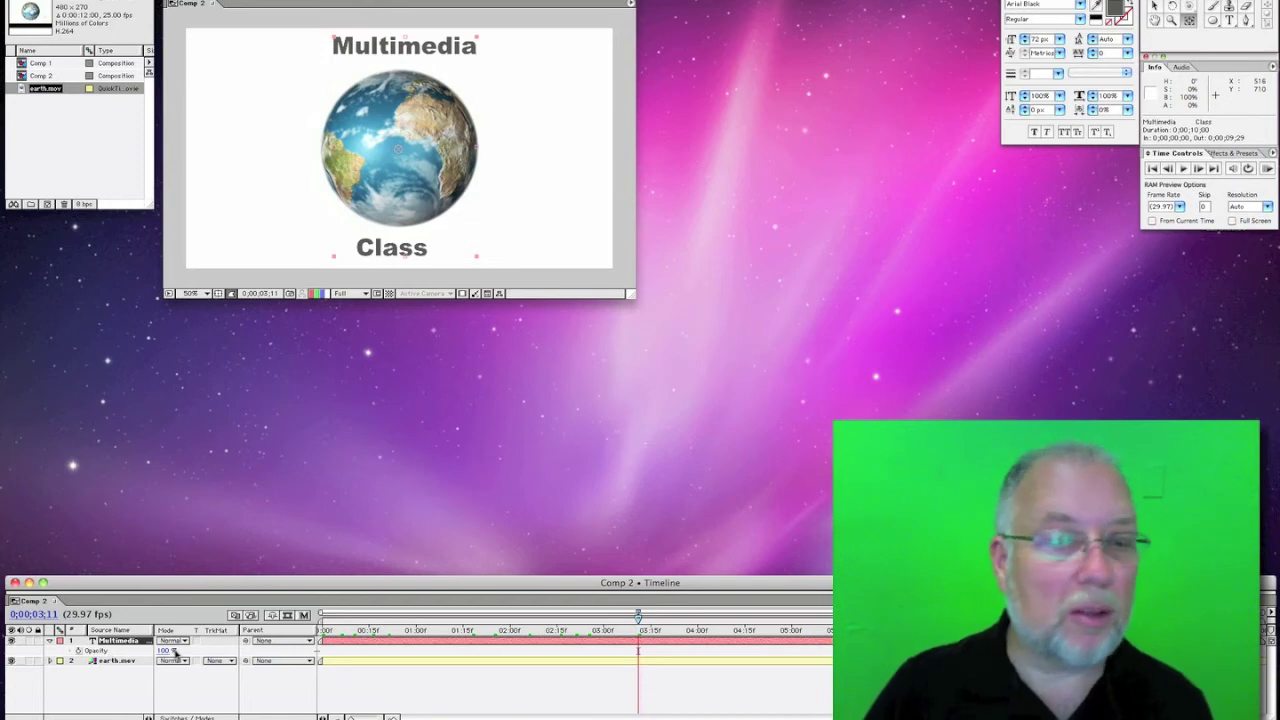
{"action": "left_click", "coordinate": [79, 651]}
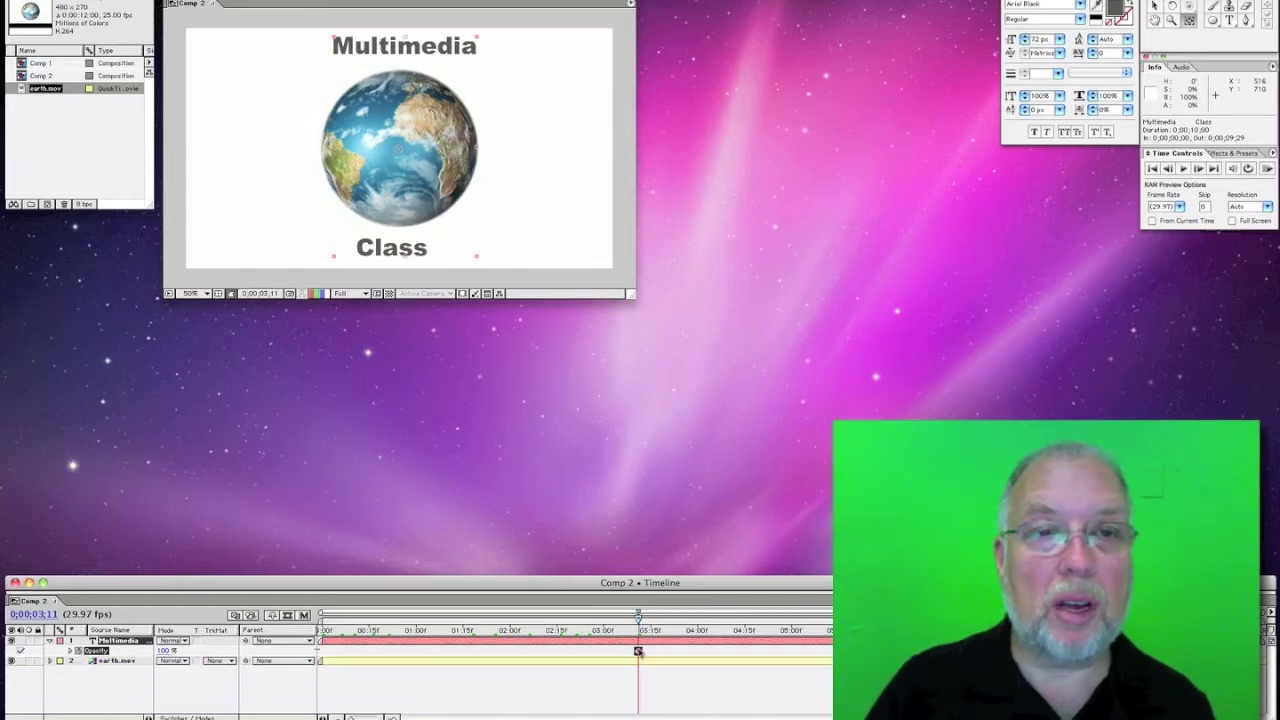
{"action": "left_click", "coordinate": [706, 625]}
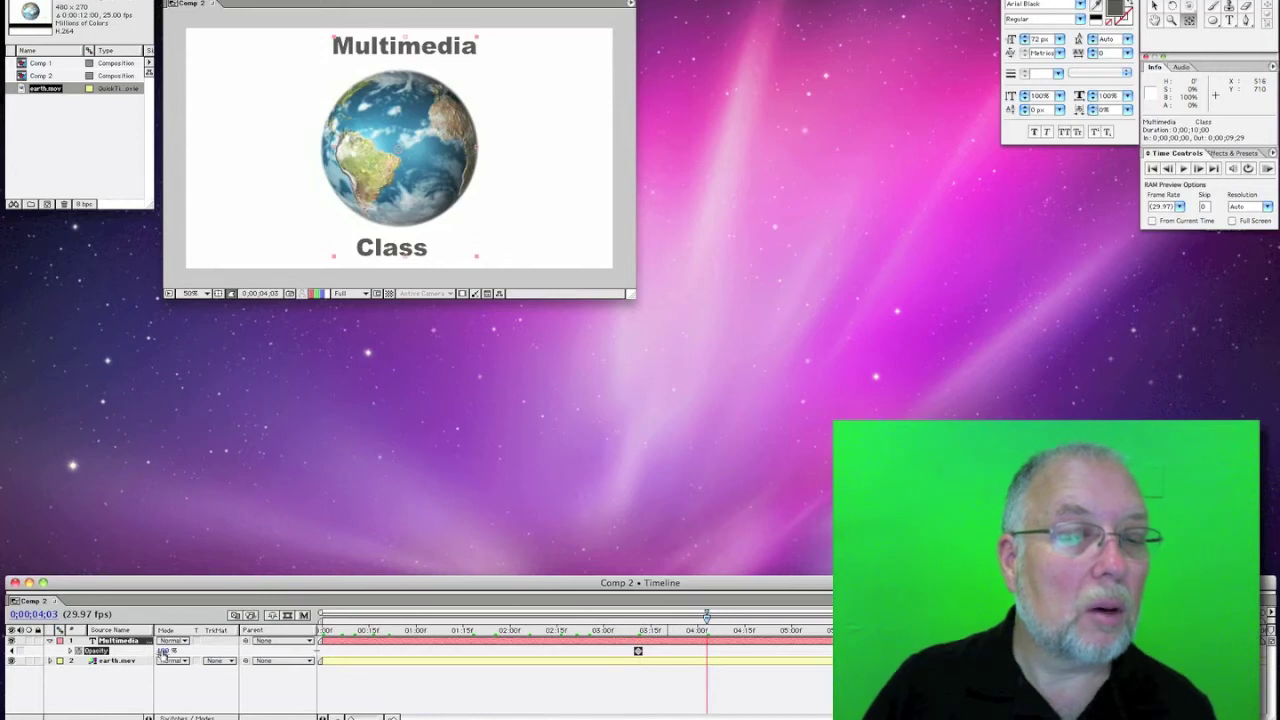
{"action": "left_click", "coordinate": [163, 651]}
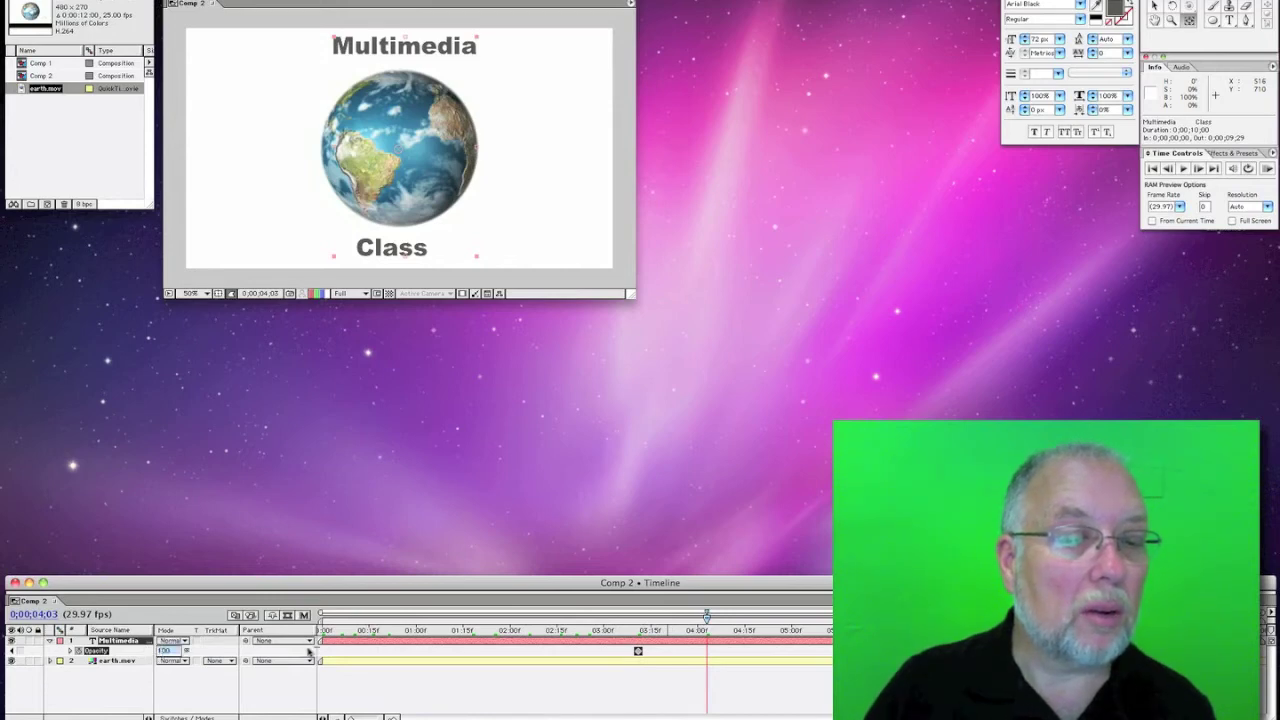
{"action": "type", "text": "0"}
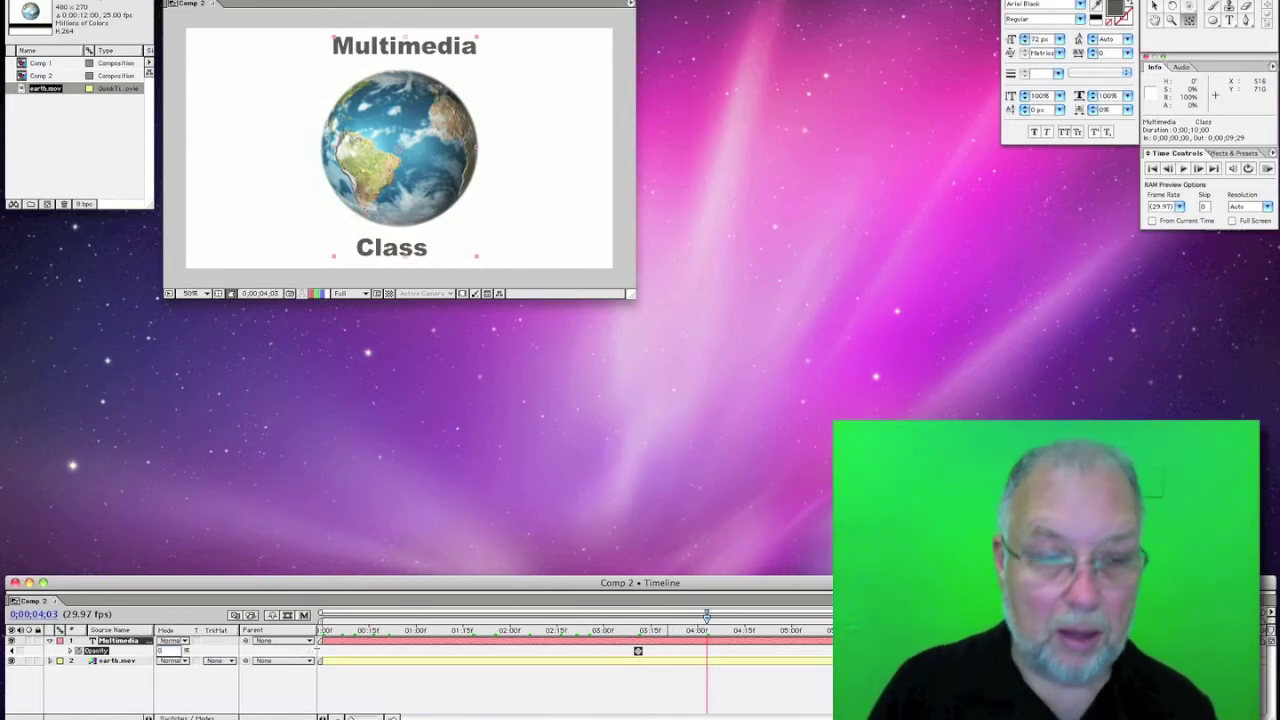
{"action": "key", "text": "Return"}
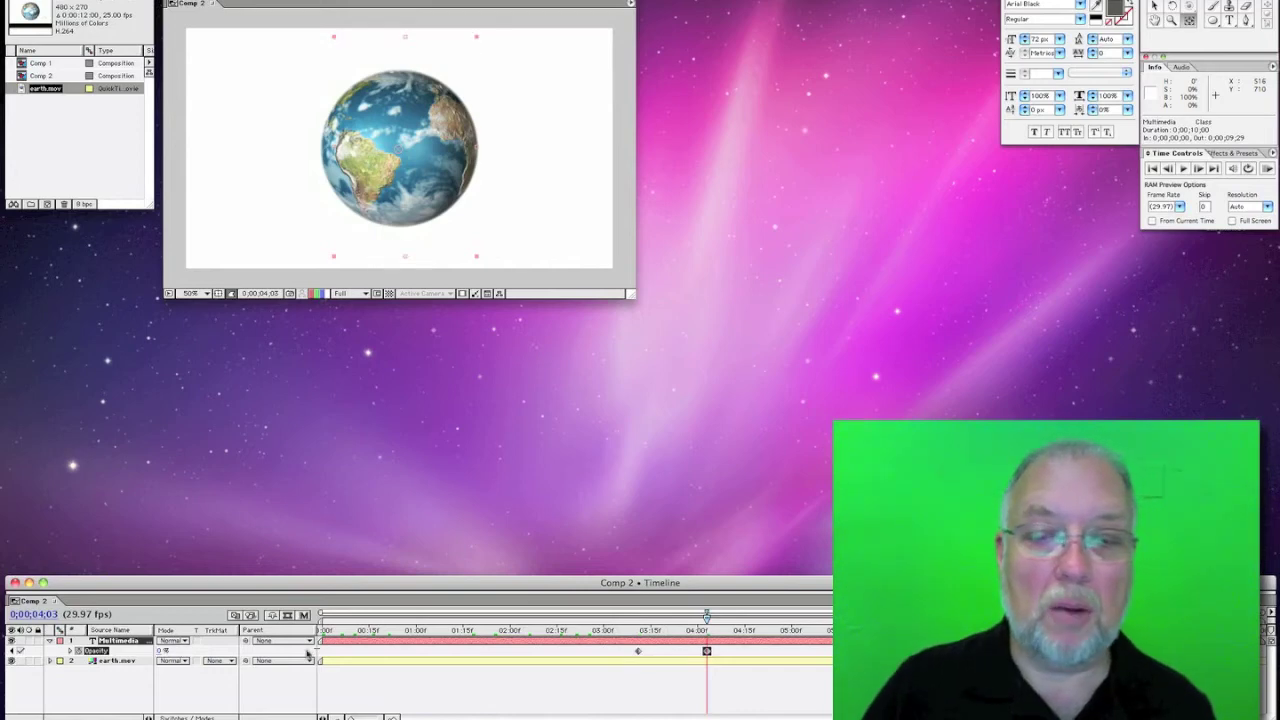
- Scrub from the first frame through the fade-out to preview the text animation
{"action": "left_click", "coordinate": [324, 620]}
{"action": "left_click", "coordinate": [320, 621]}
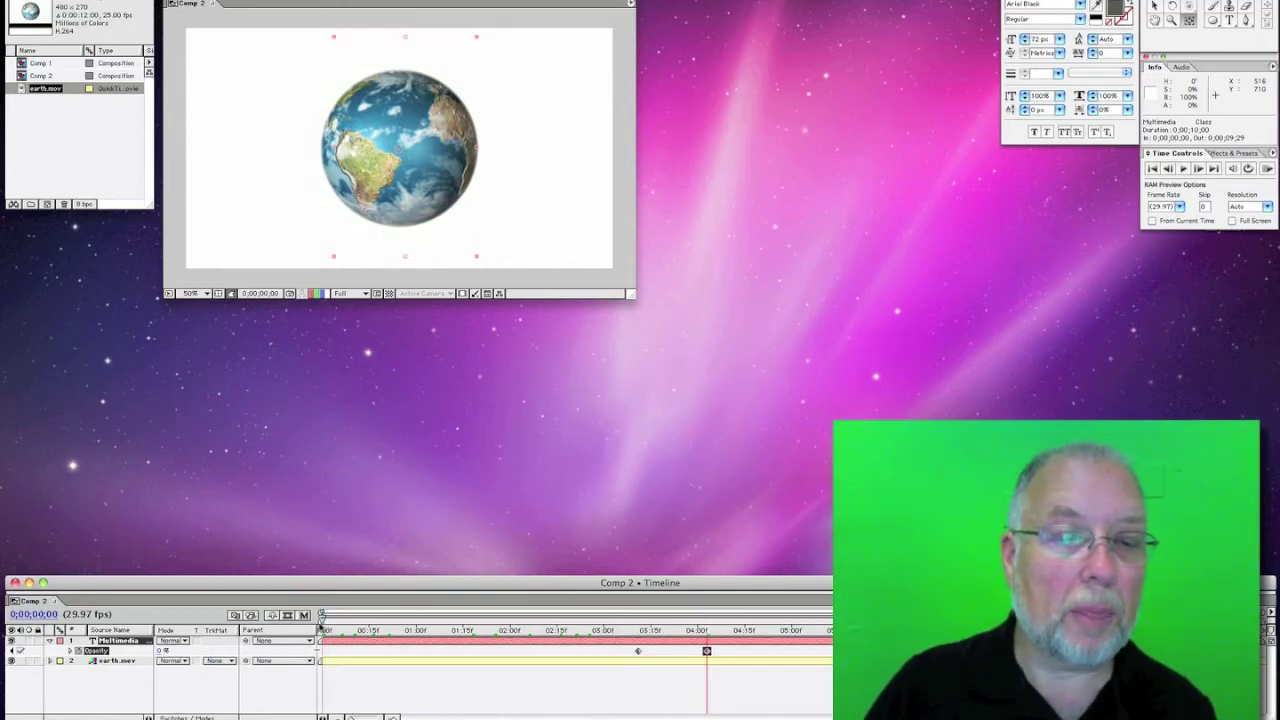
{"action": "left_click_drag", "start_coordinate": [321, 625], "coordinate": [707, 620]}
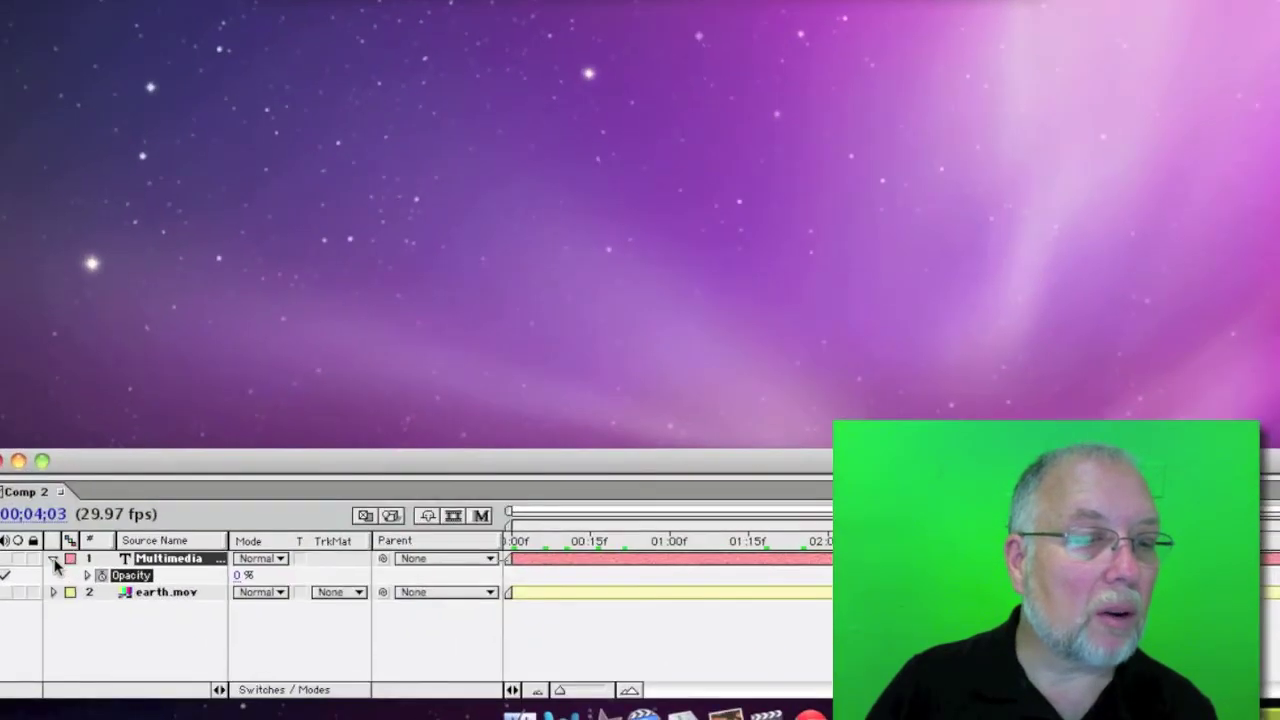
- Hide the text layer's Opacity property and leave earth.mov's Yellow label unchanged
{"action": "left_click", "coordinate": [54, 562]}
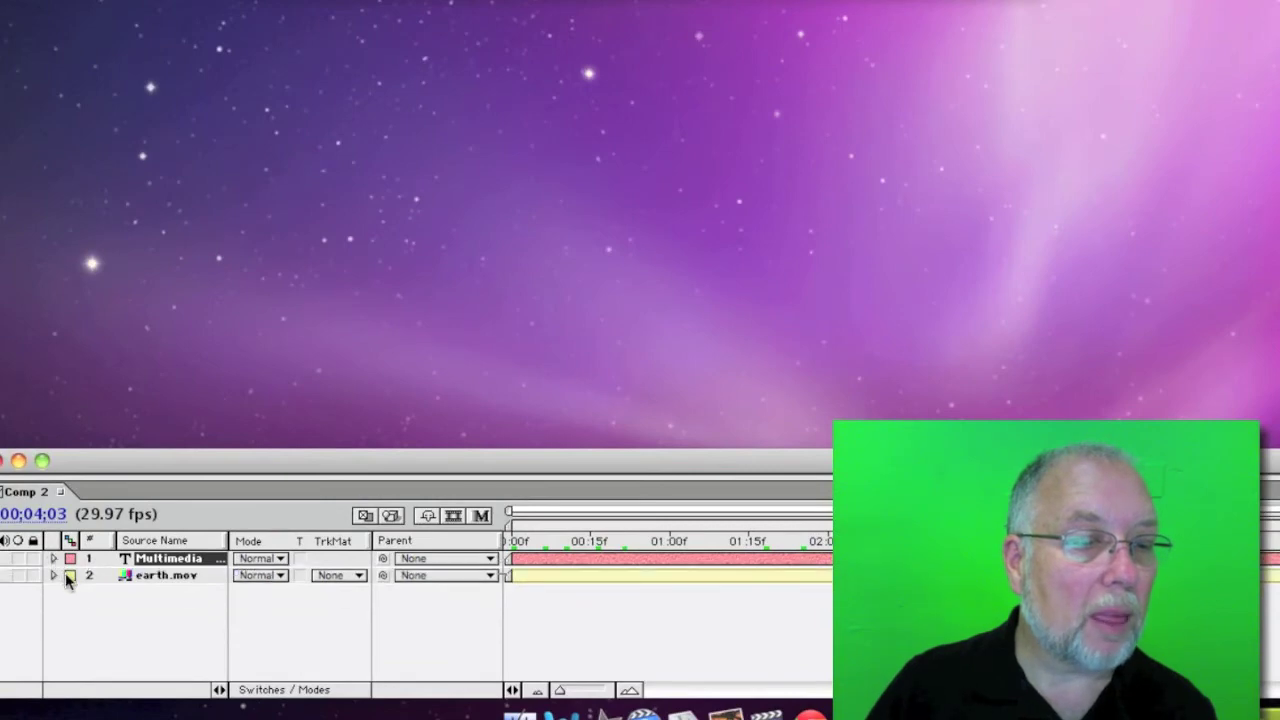
{"action": "left_click", "coordinate": [70, 576]}
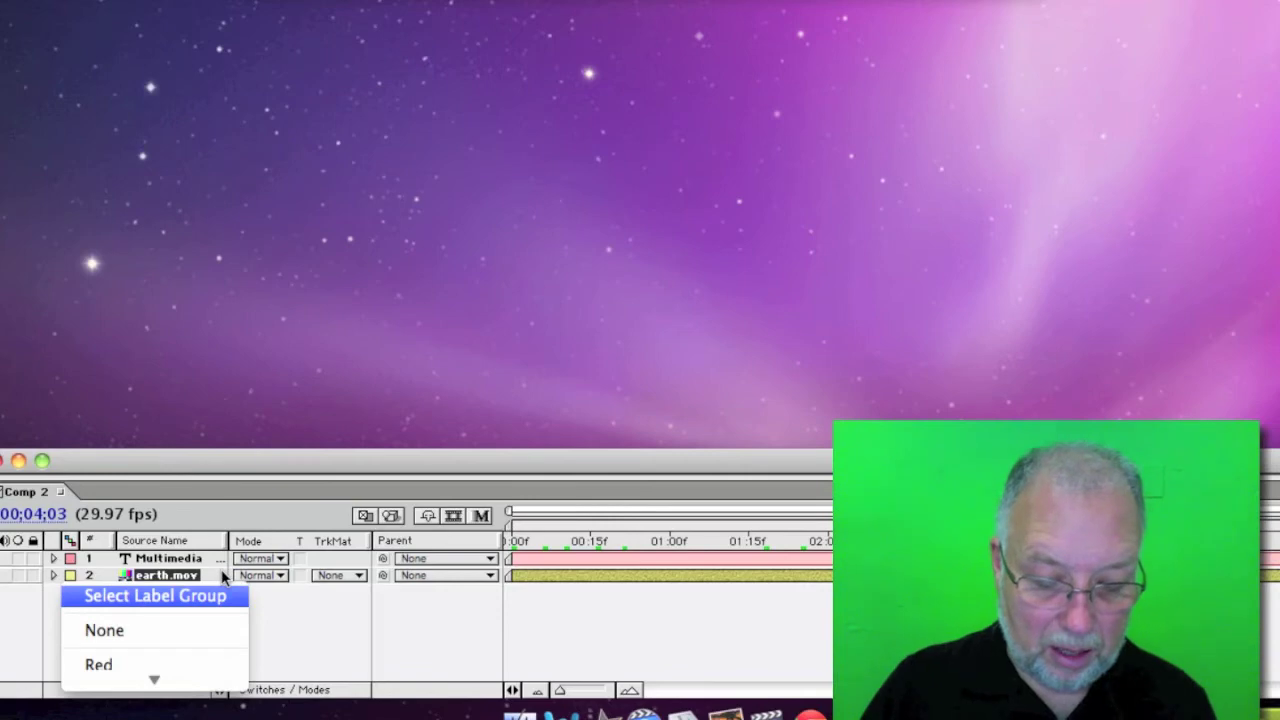
{"action": "key", "text": "Up"}
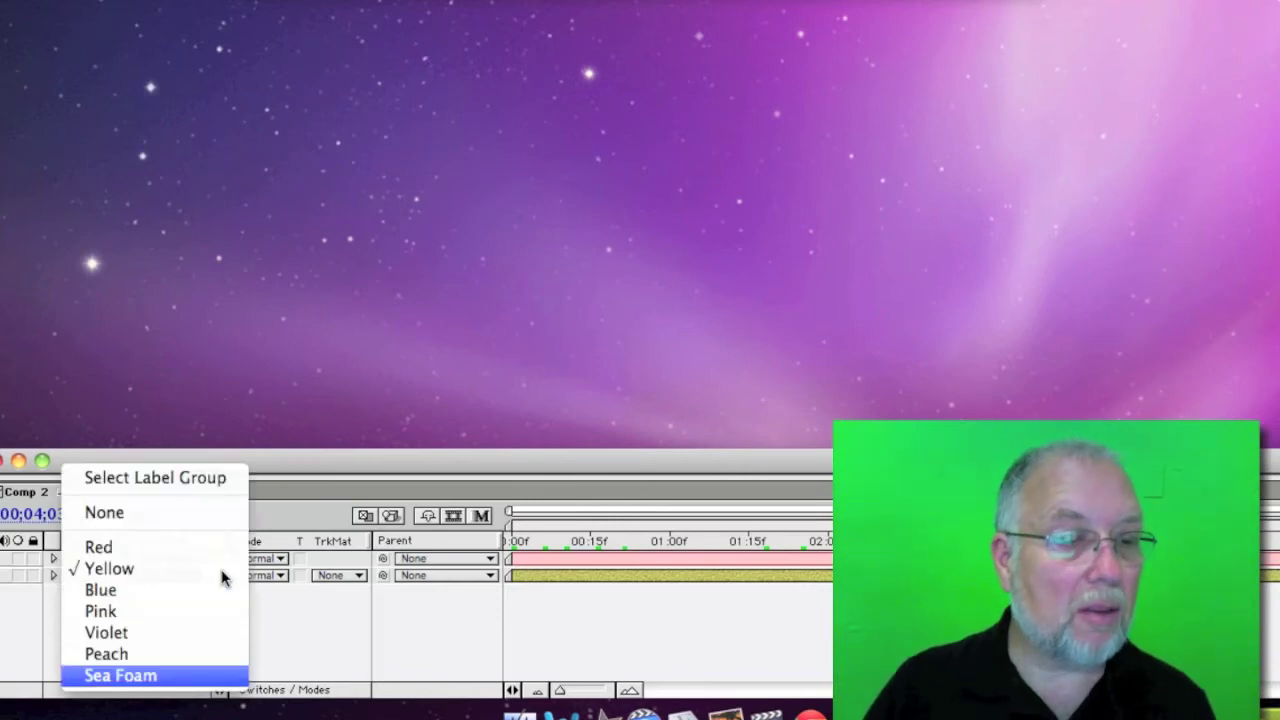
{"action": "left_click", "coordinate": [287, 467]}
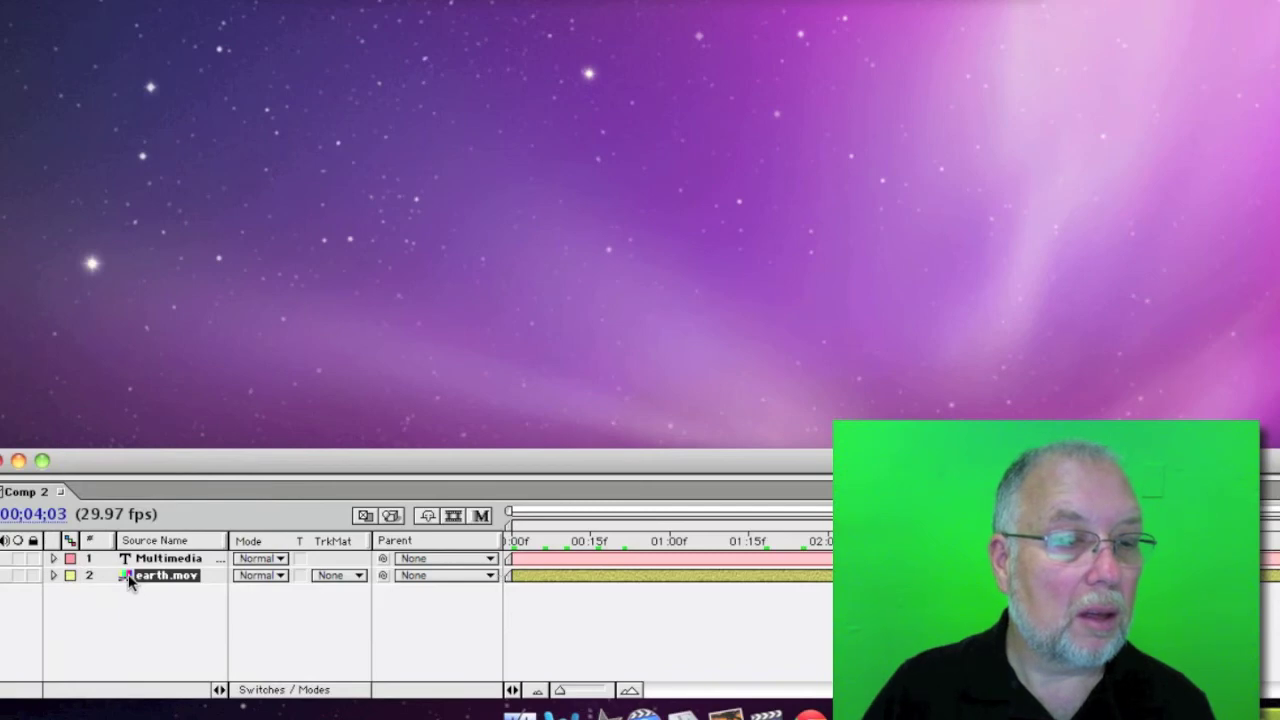
- Keyframe earth.mov's Scale from 228.3% up to 600% at 0;00;05;00
{"action": "key", "text": "s"}
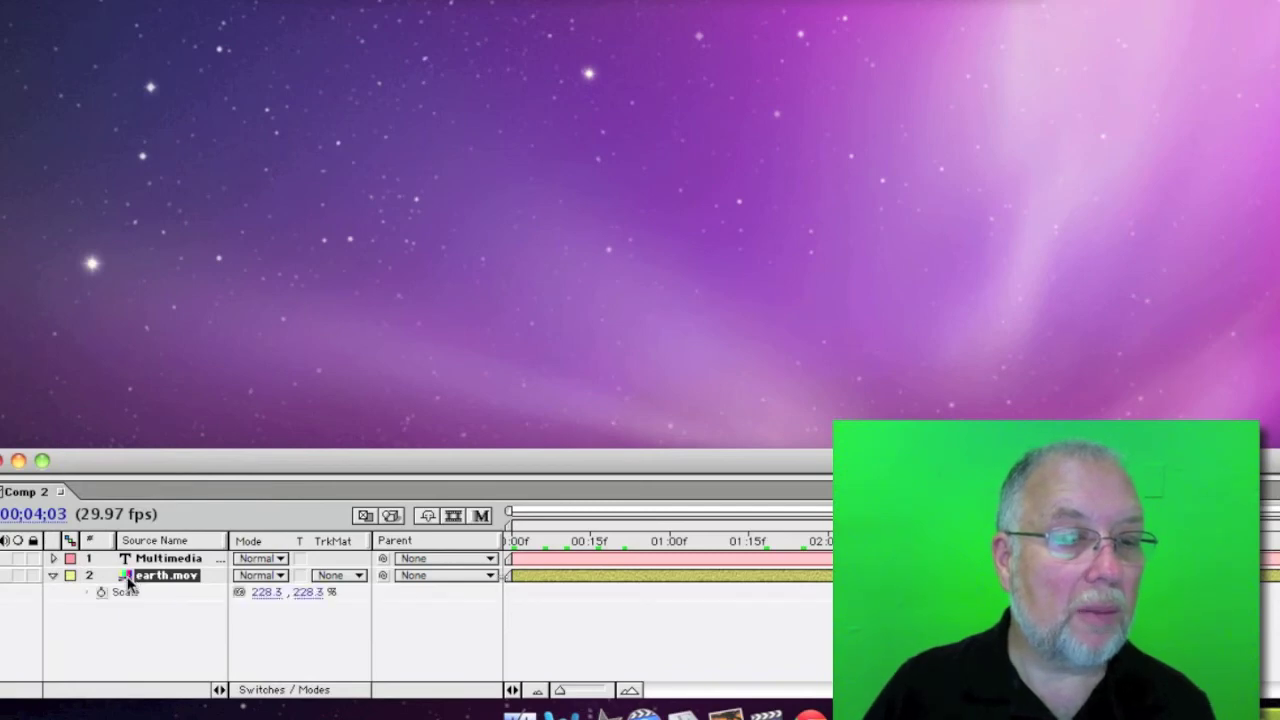
{"action": "left_click", "coordinate": [101, 592]}
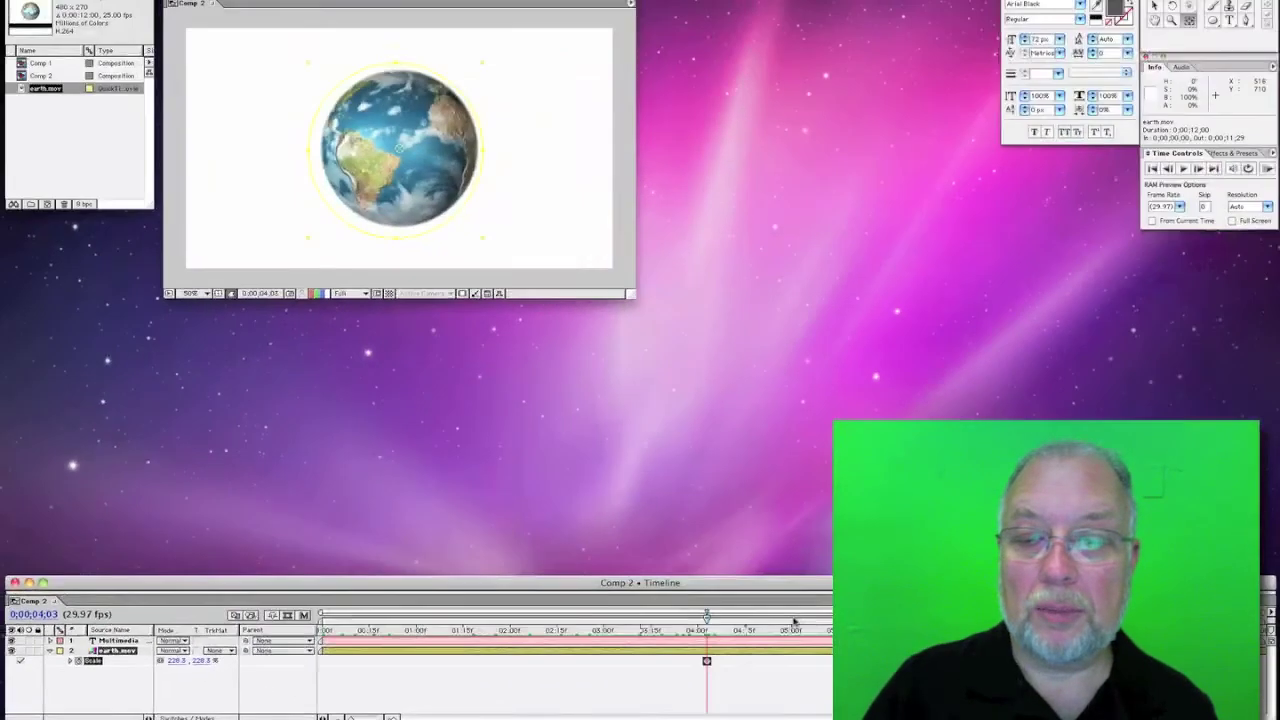
{"action": "left_click", "coordinate": [792, 621]}
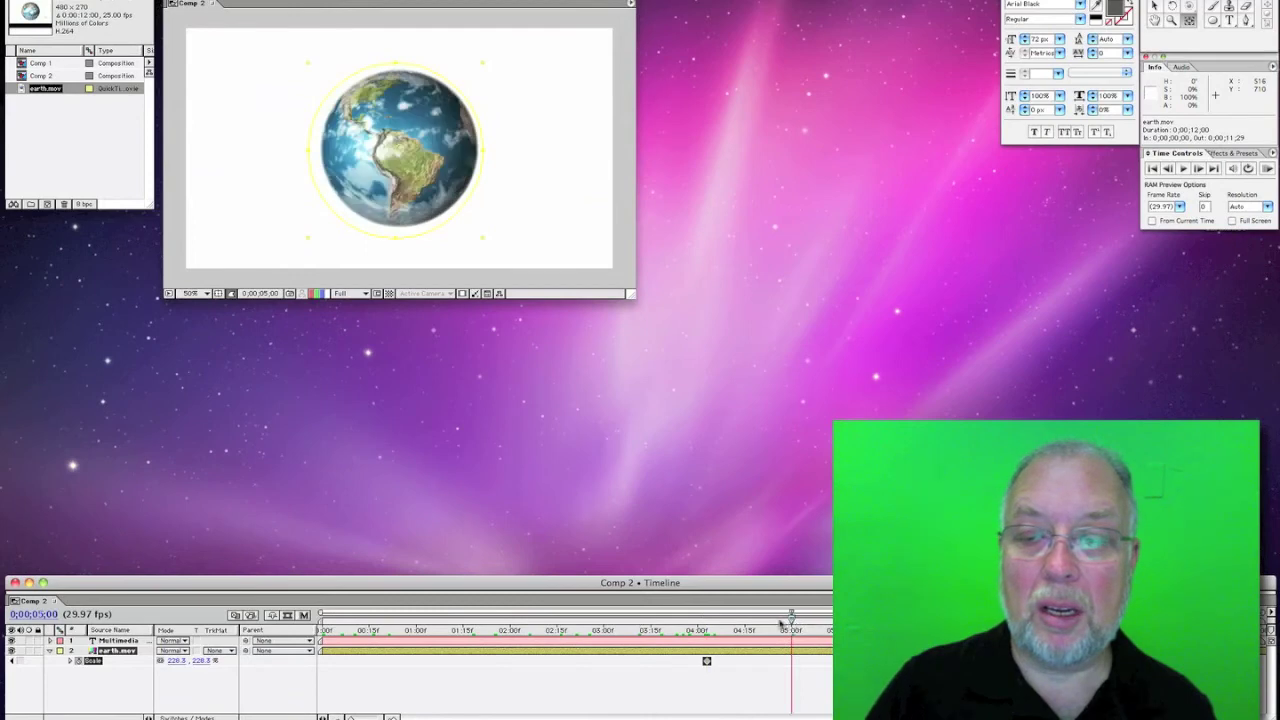
{"action": "left_click", "coordinate": [172, 661]}
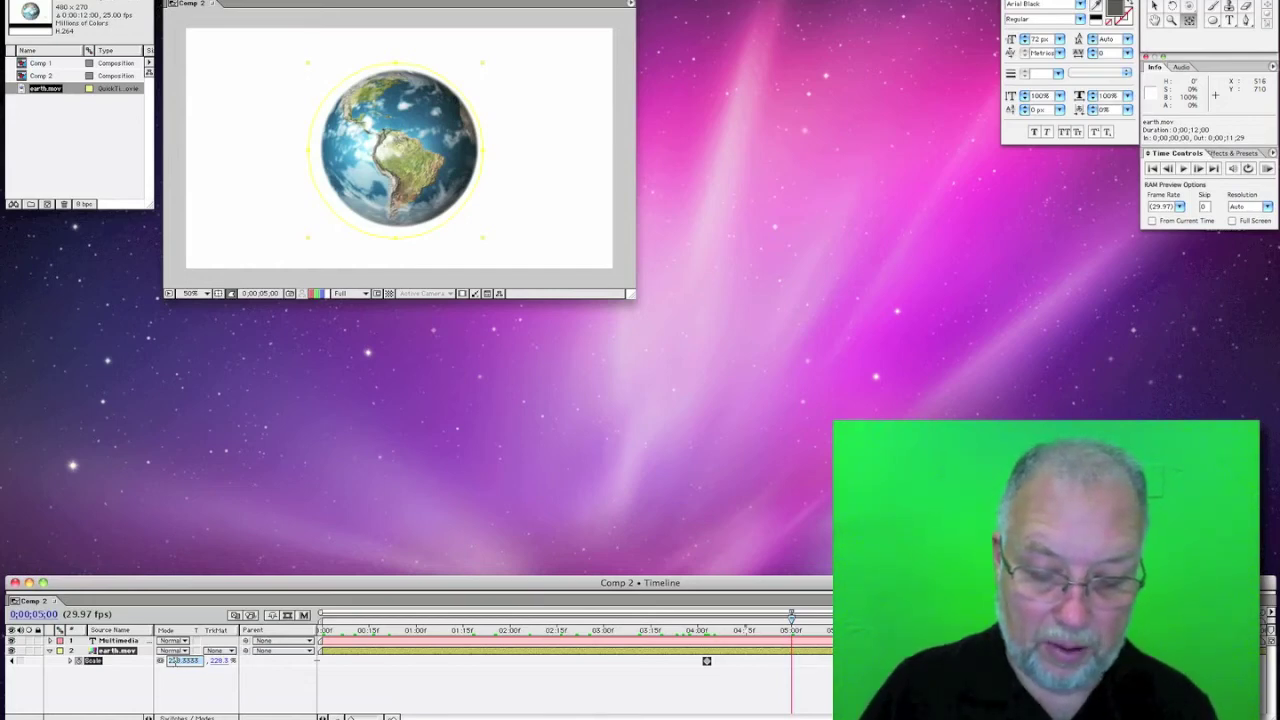
{"action": "type", "text": "6"}
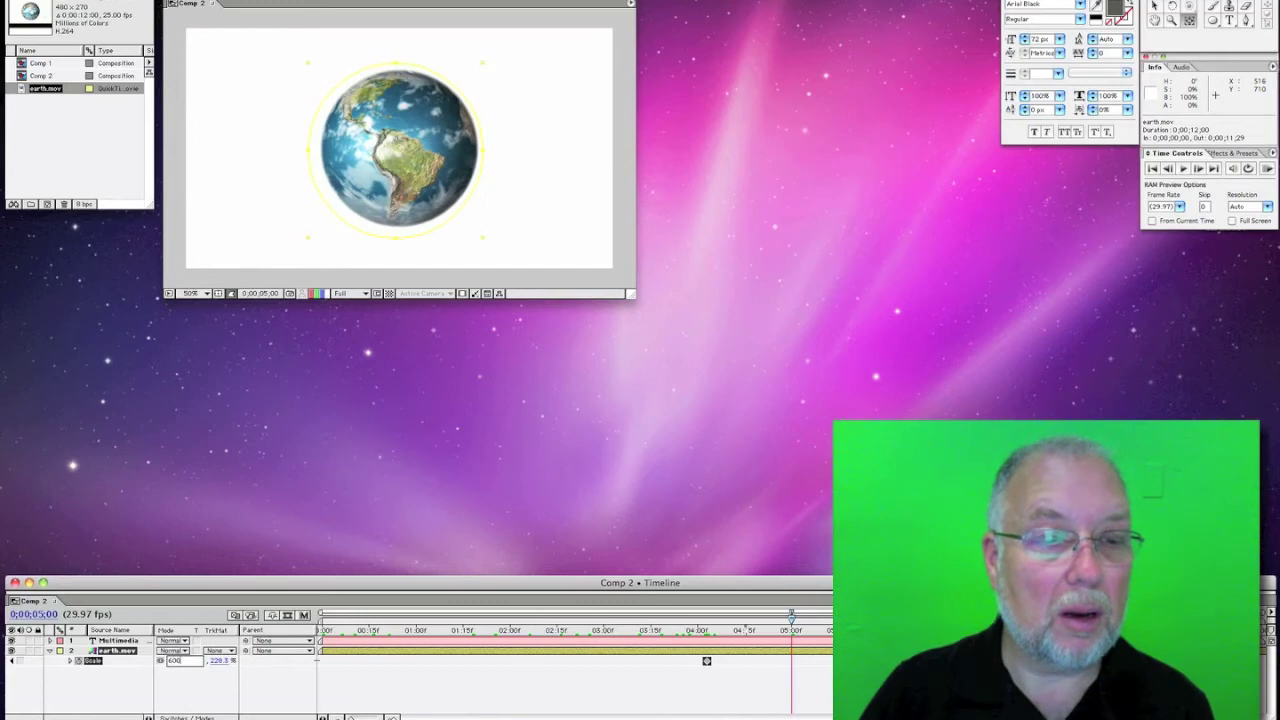
{"action": "type", "text": "00"}
{"action": "key", "text": "Return"}
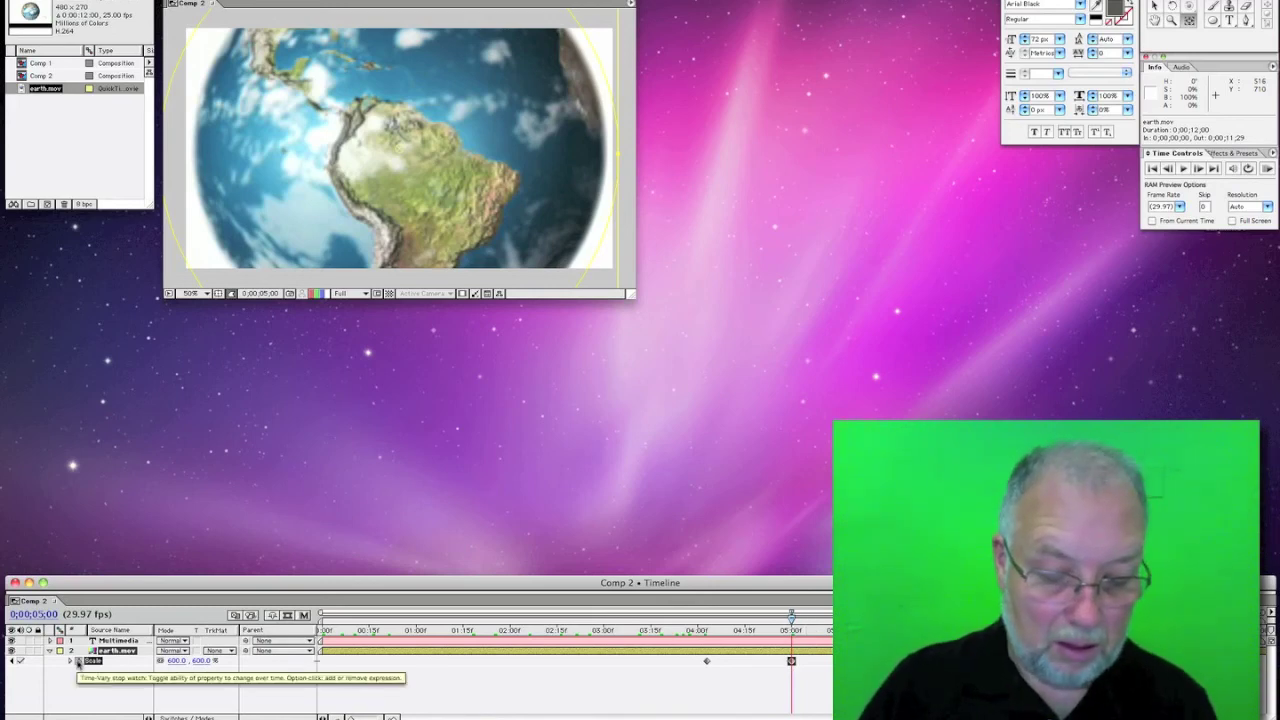
- Keyframe earth.mov's Opacity from 100% at 5;00 to 0% at 5;06
{"action": "key", "text": "t"}
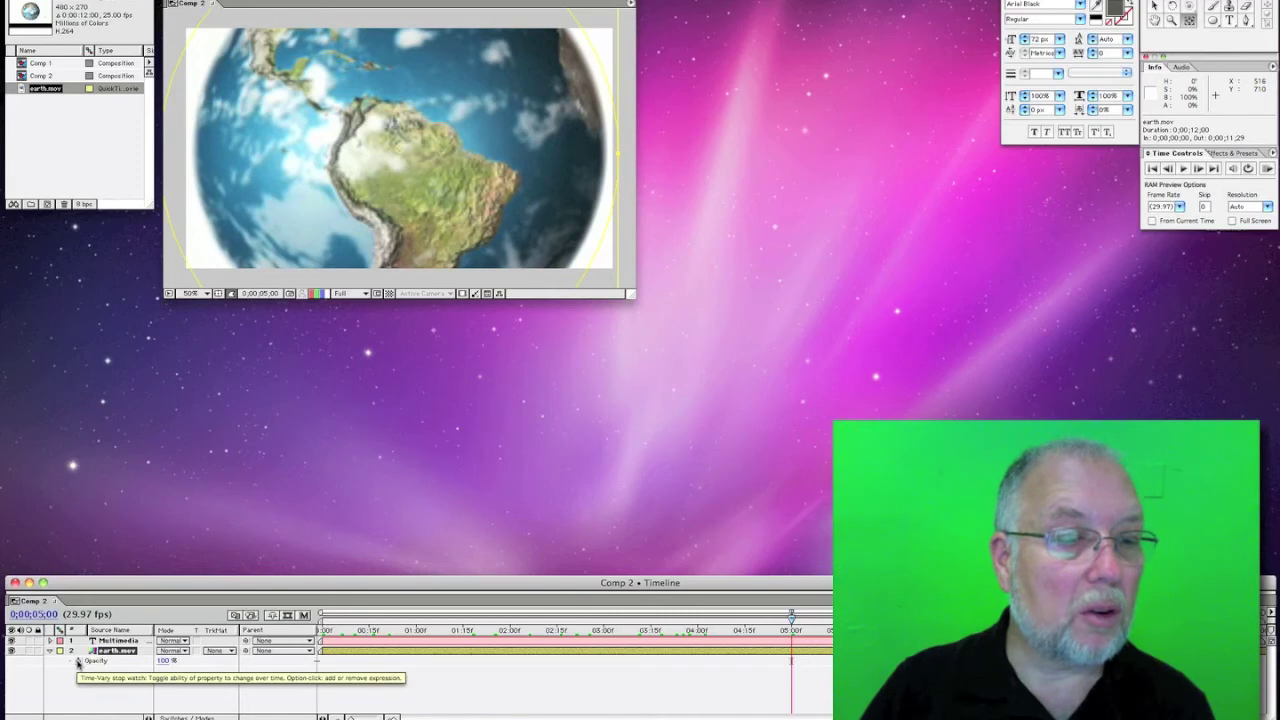
{"action": "left_click", "coordinate": [78, 661]}
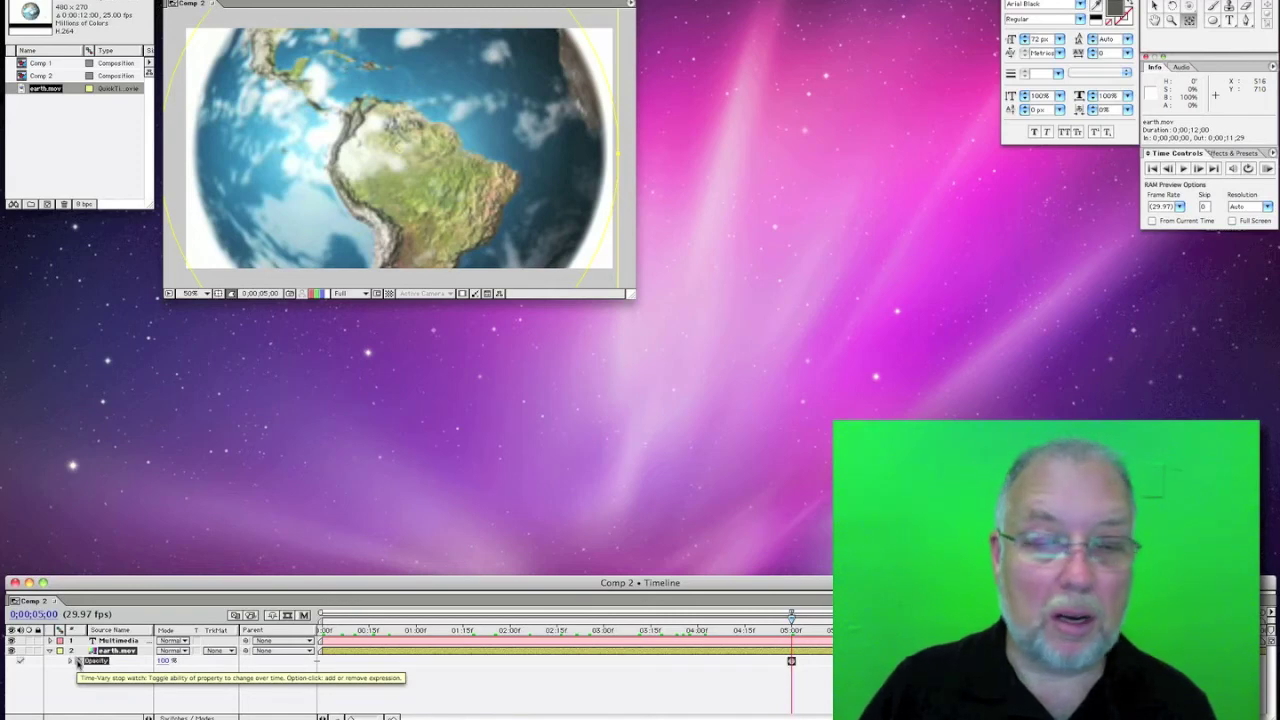
{"action": "left_click", "coordinate": [810, 622]}
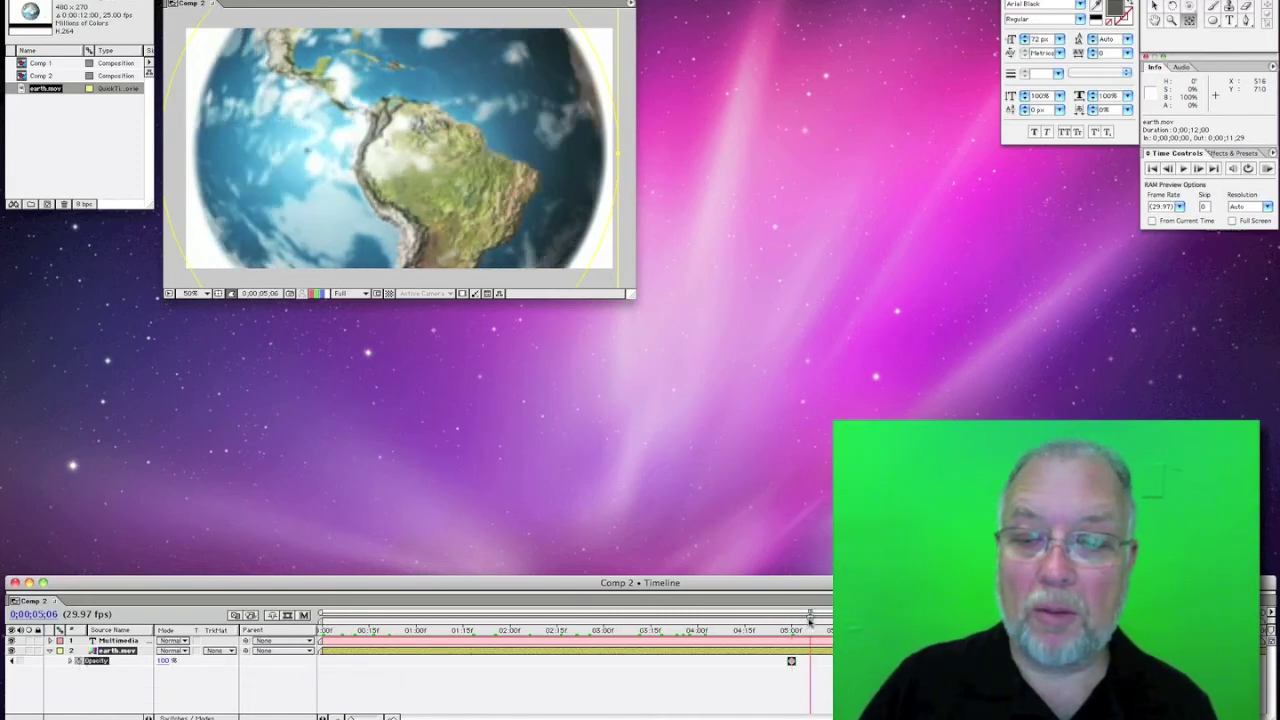
{"action": "left_click", "coordinate": [163, 661]}
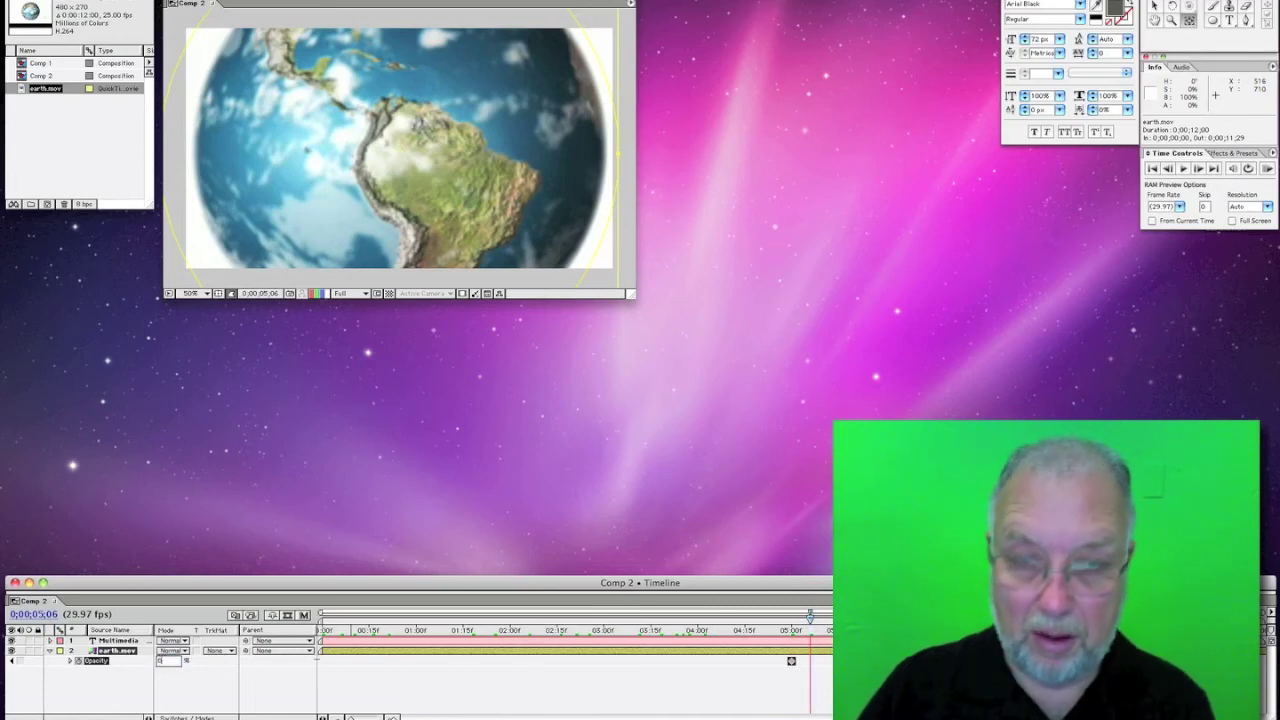
{"action": "type", "text": "0"}
{"action": "key", "text": "Return"}
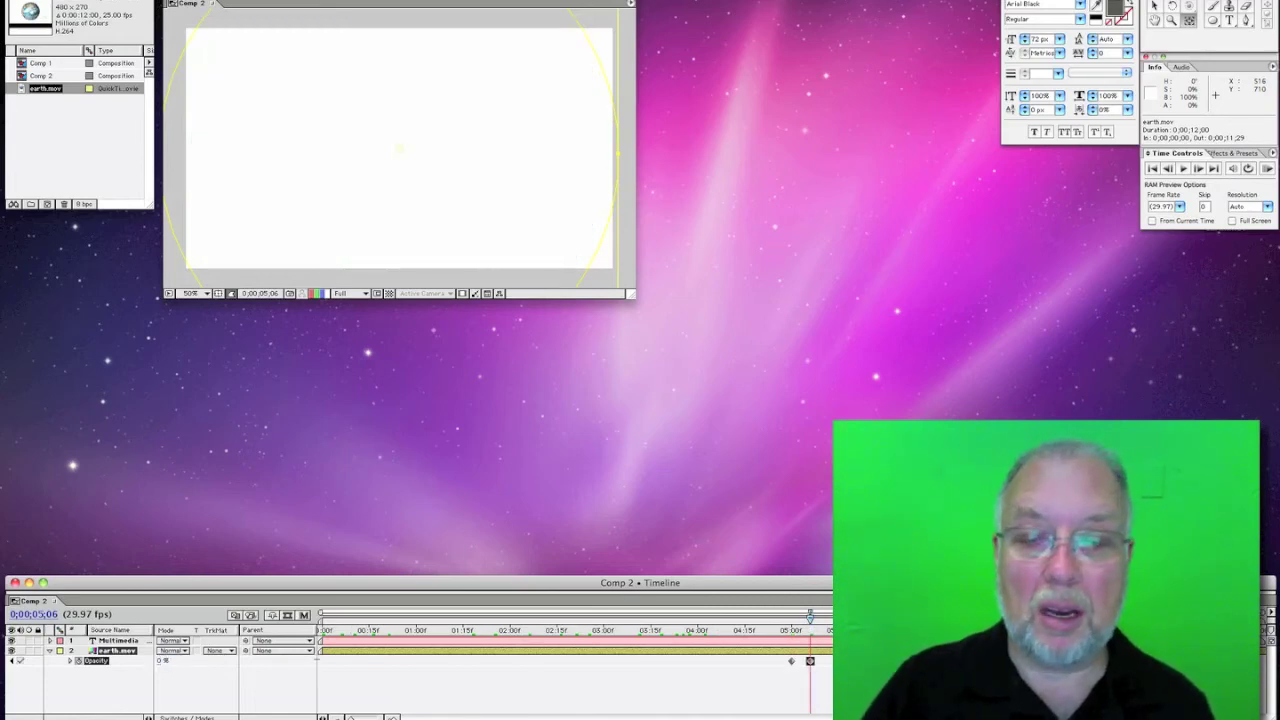
- Play a preview of the animation from near the start, then stop it
{"action": "left_click_drag", "start_coordinate": [325, 622], "coordinate": [394, 630]}
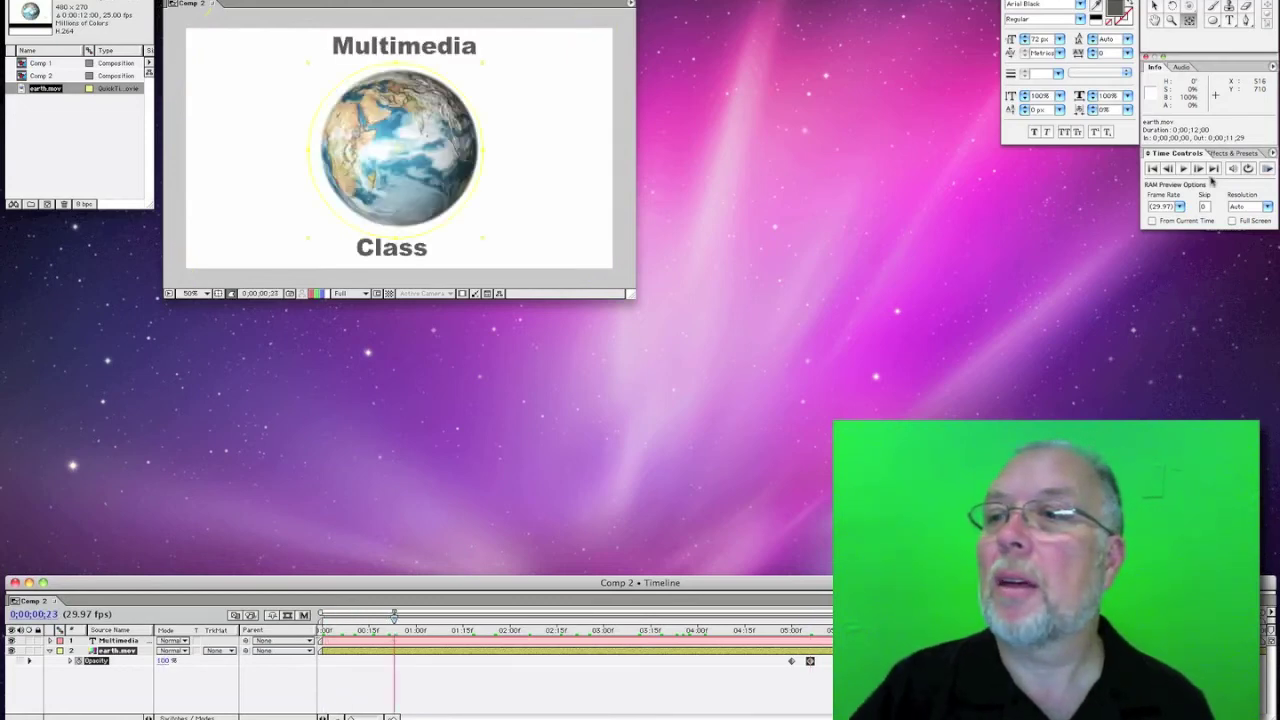
{"action": "left_click", "coordinate": [1183, 169]}
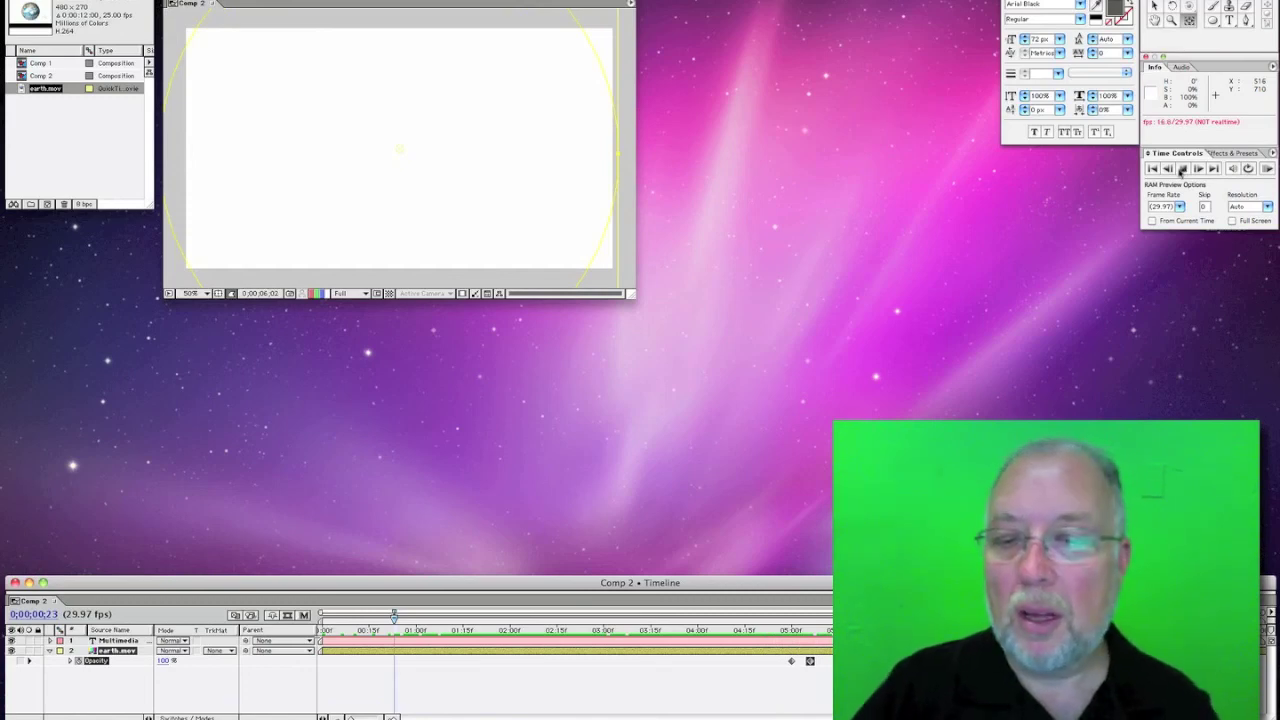
{"action": "left_click", "coordinate": [1181, 170]}
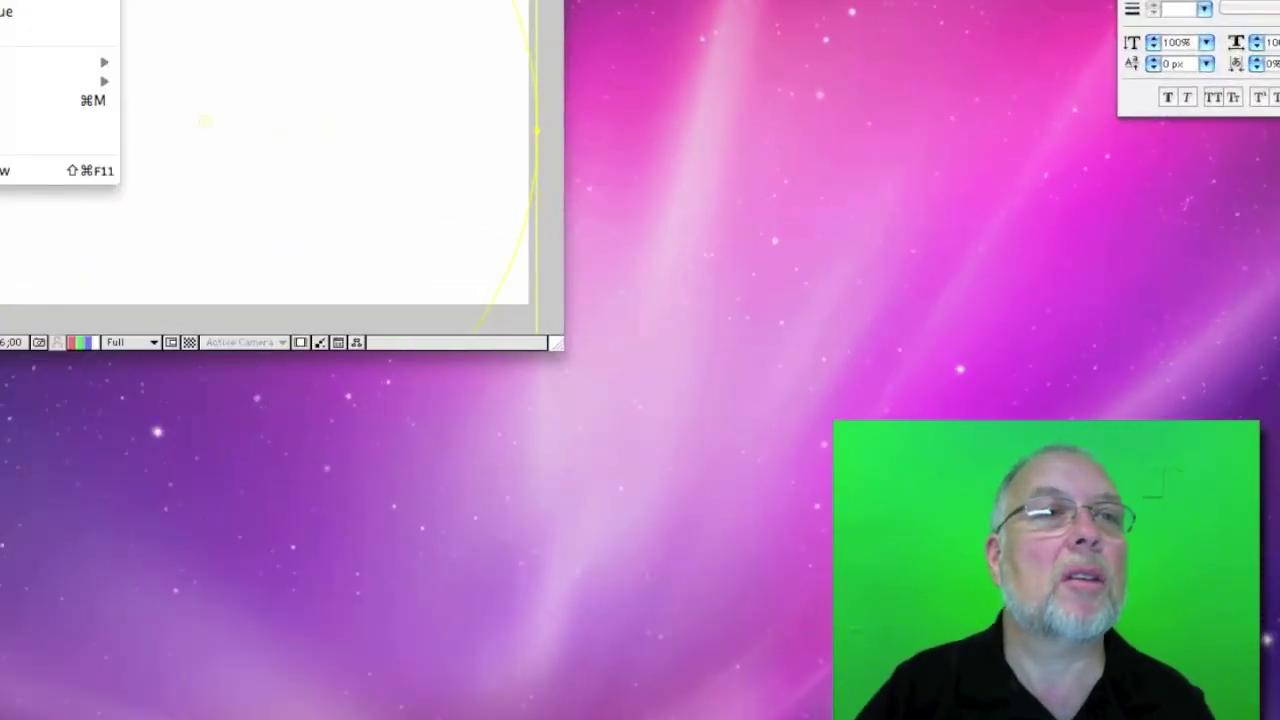
- Set Comp 2's duration to 0;00;06;00 in Composition Settings
{"action": "key", "text": "super+n"}
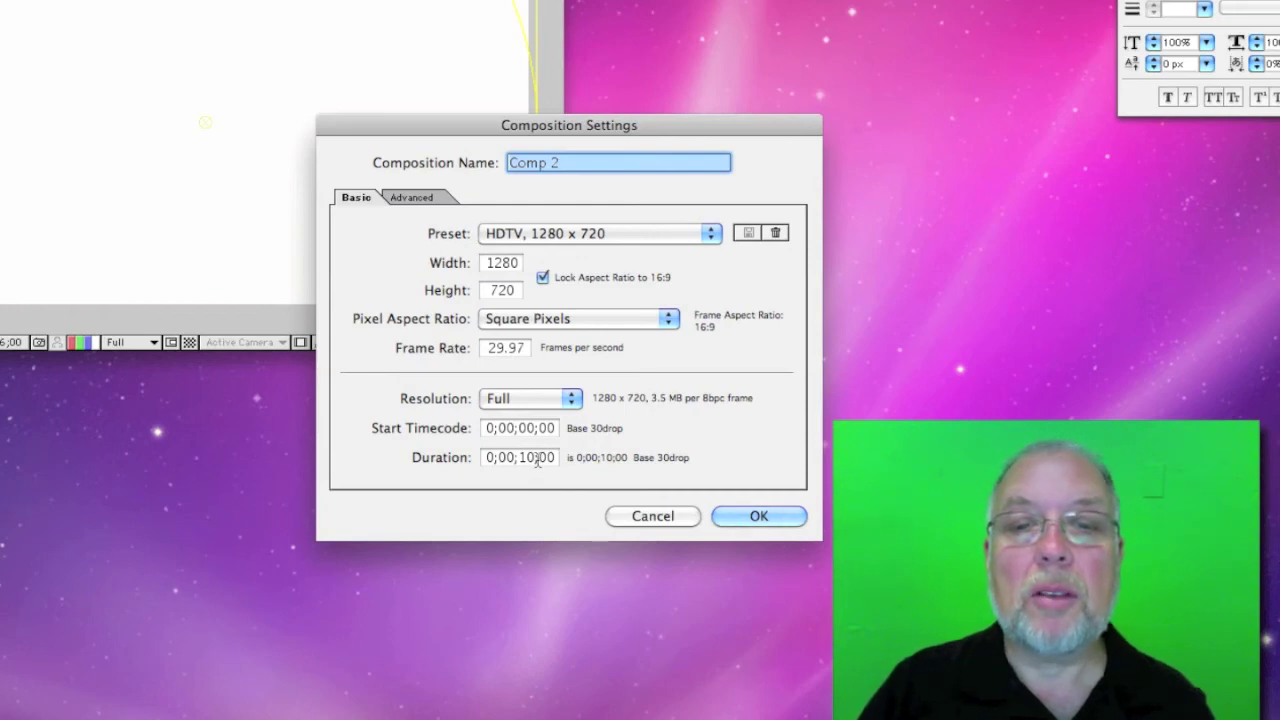
{"action": "left_click_drag", "start_coordinate": [557, 458], "coordinate": [449, 452]}
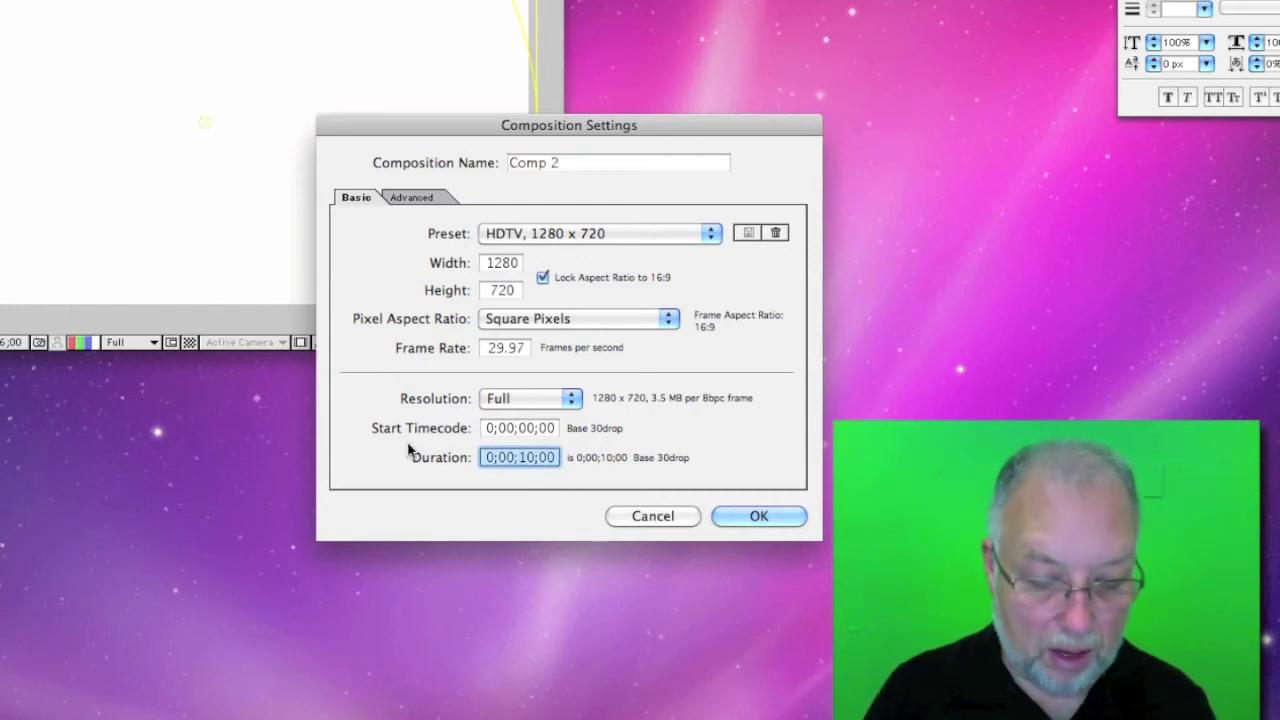
{"action": "type", "text": "600"}
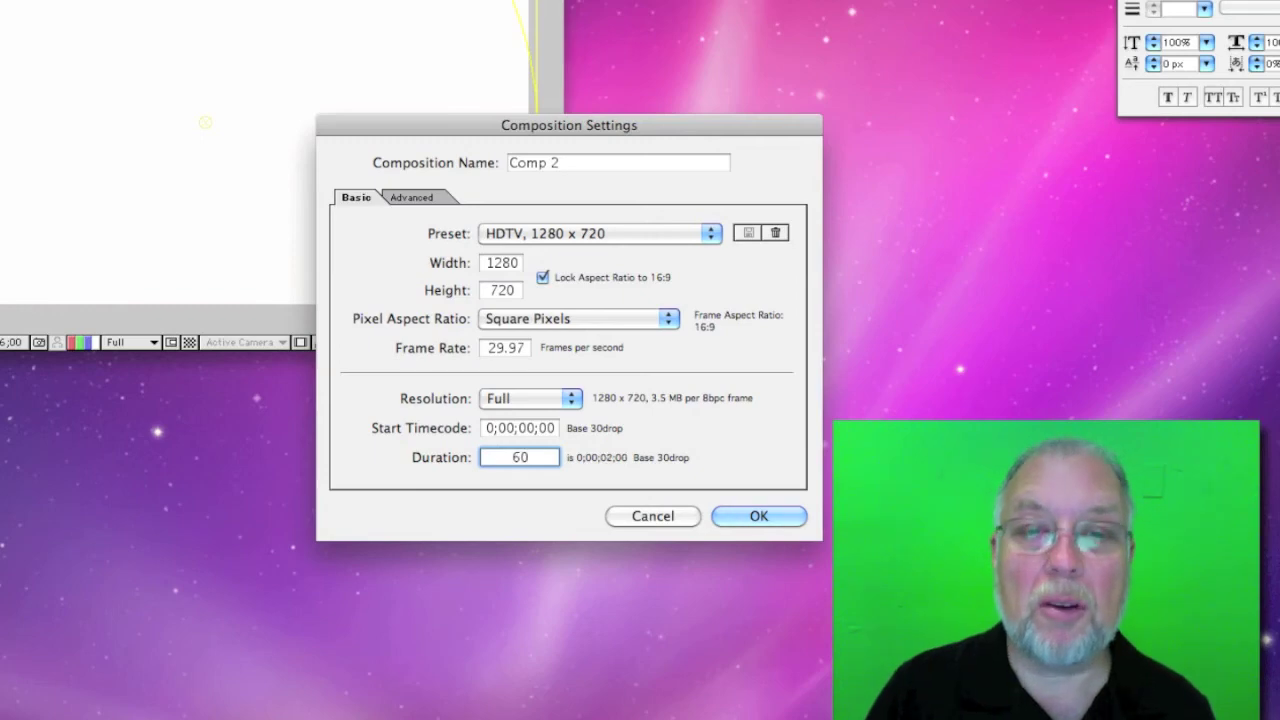
{"action": "left_click", "coordinate": [760, 516]}
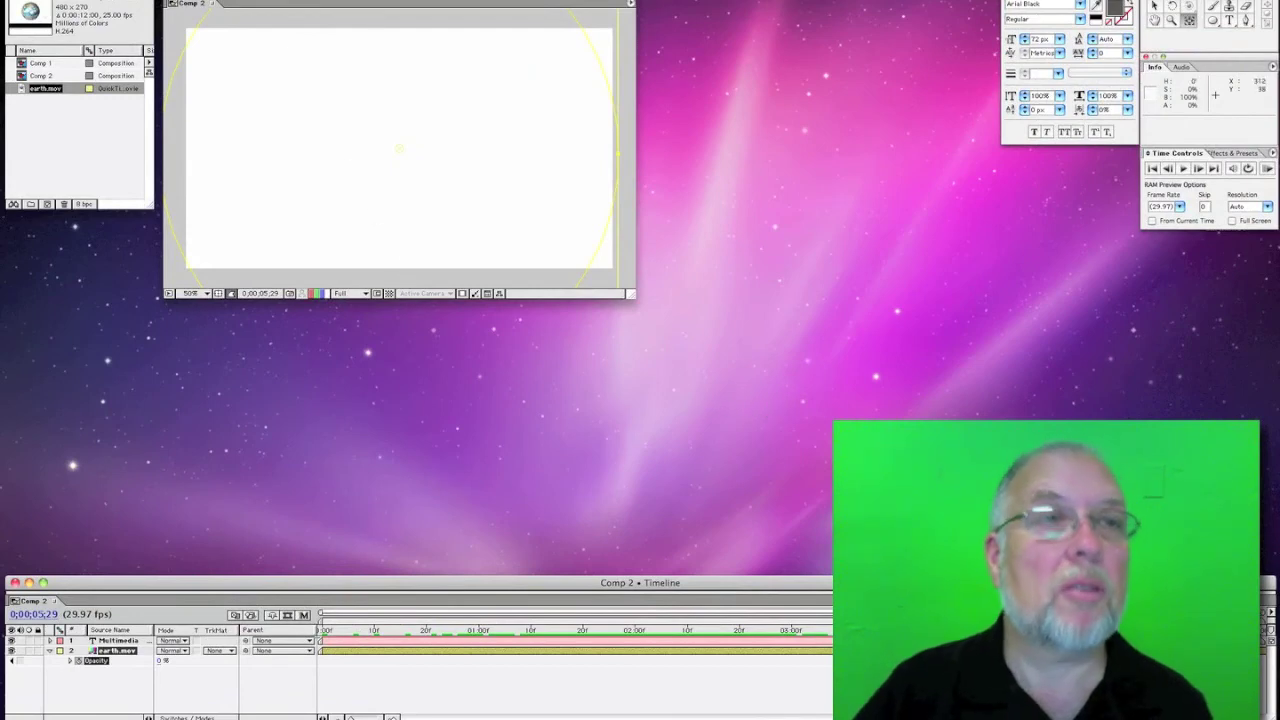
{"action": "left_click", "coordinate": [190, 0]}
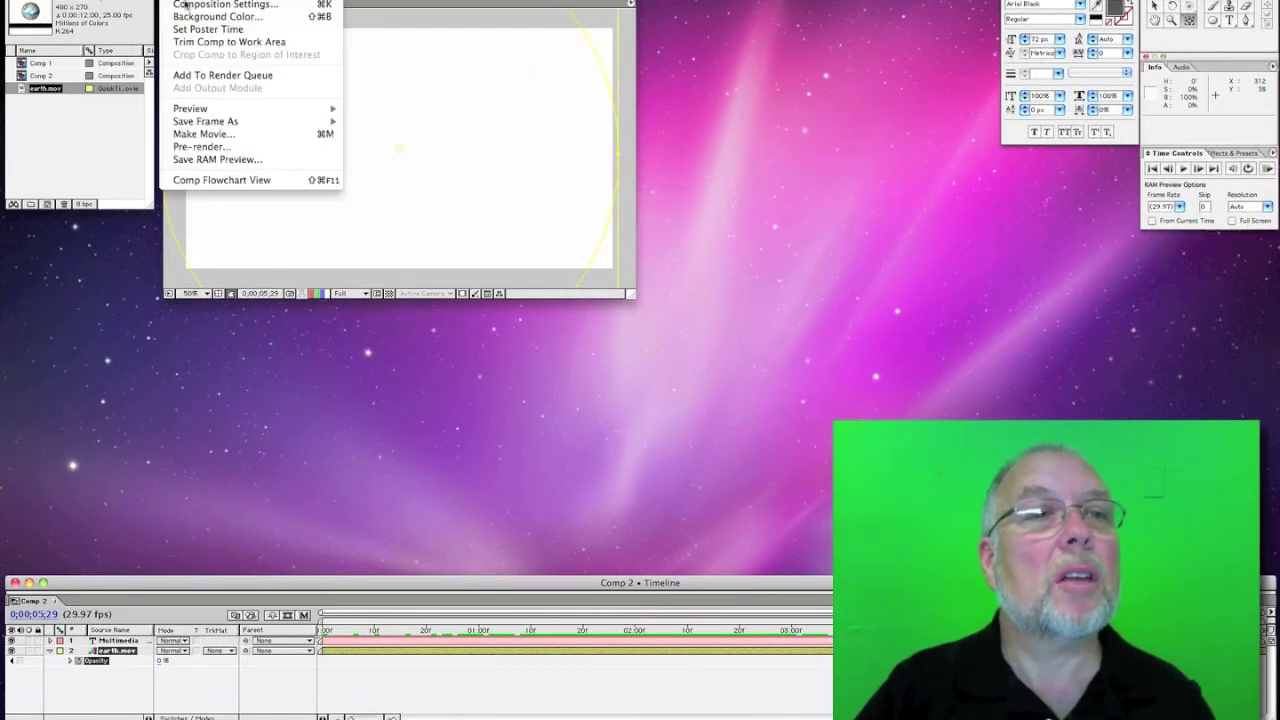
- Export Comp 2 with Make Movie as ae1.mov on the Desktop and render it
{"action": "left_click", "coordinate": [218, 140]}
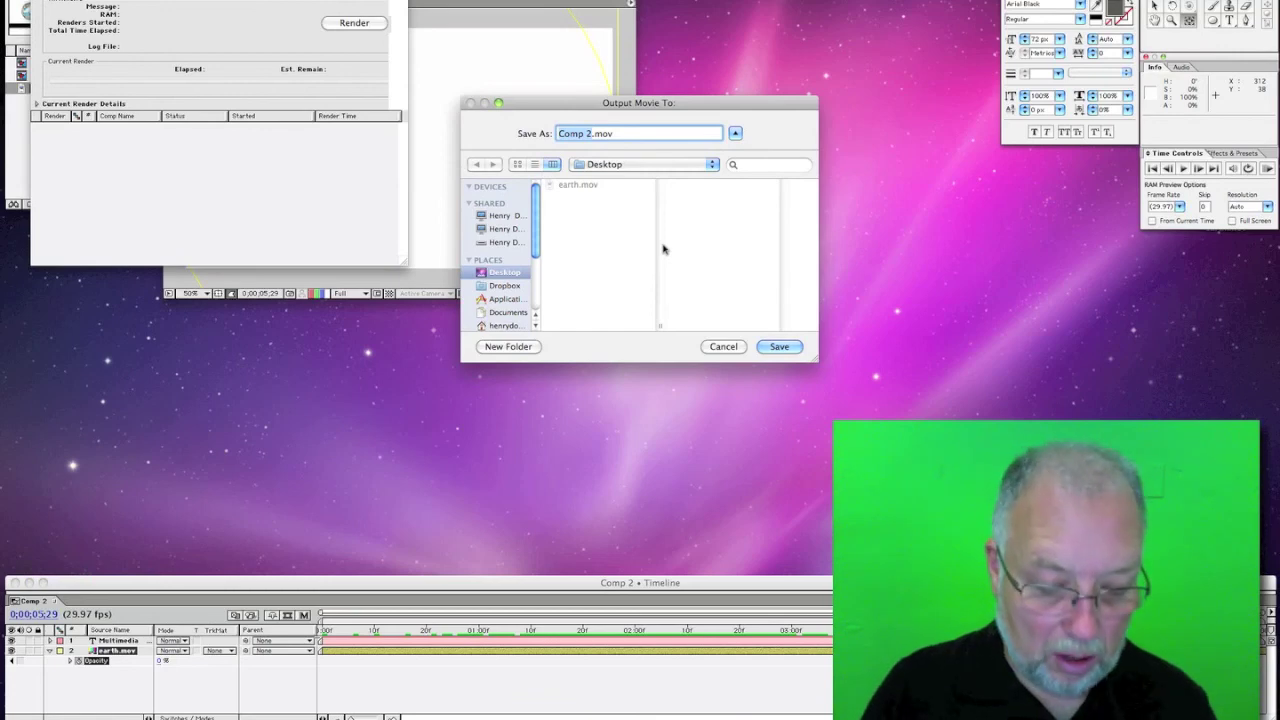
{"action": "type", "text": "ae1"}
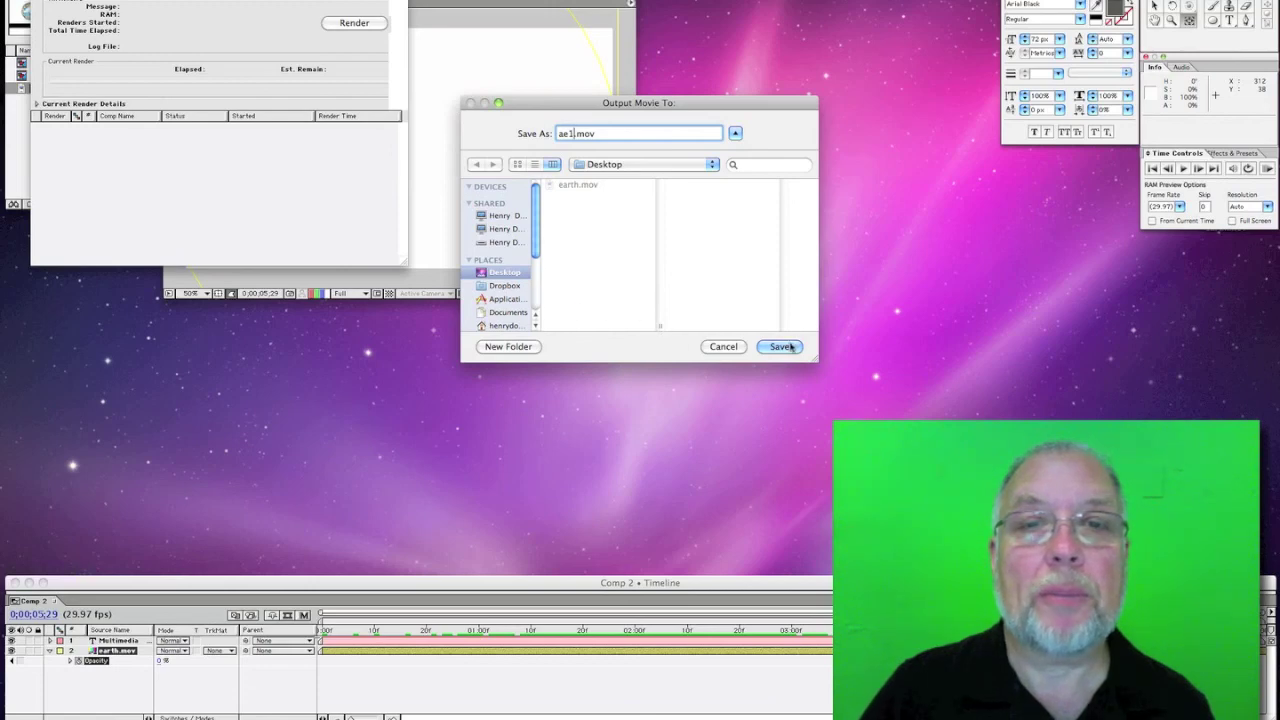
{"action": "key", "text": "Return"}
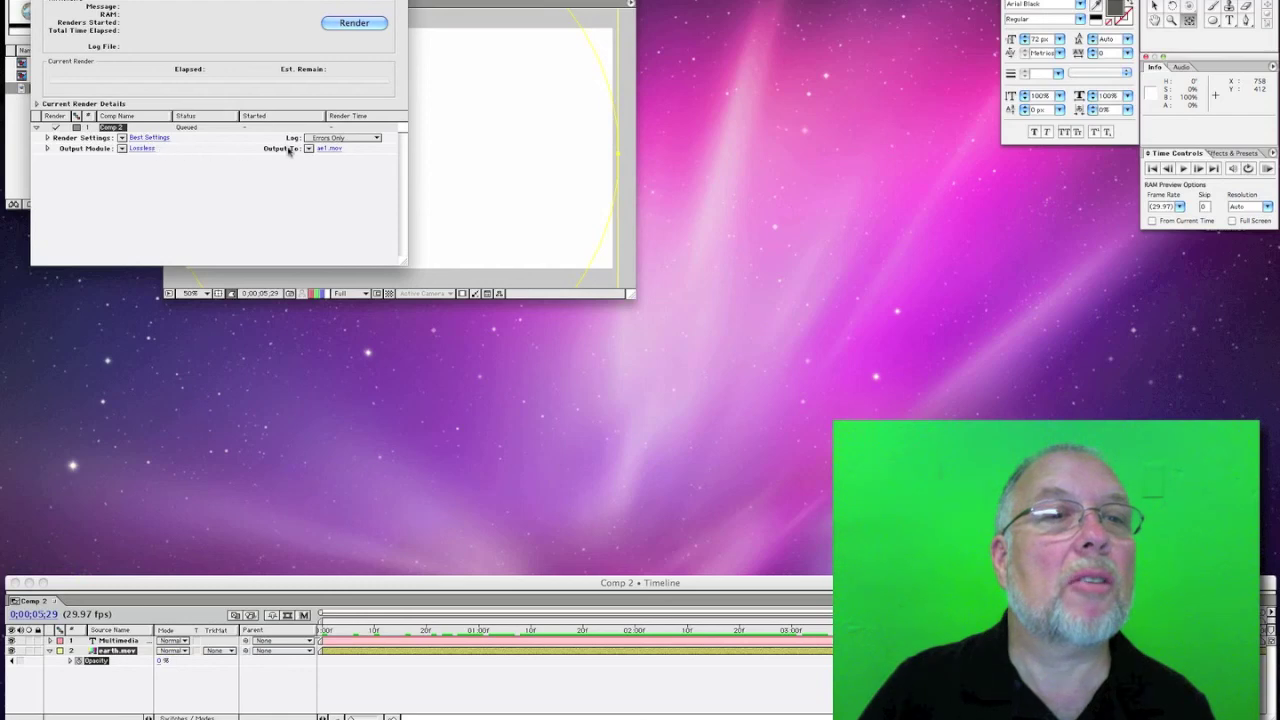
{"action": "left_click", "coordinate": [352, 23]}
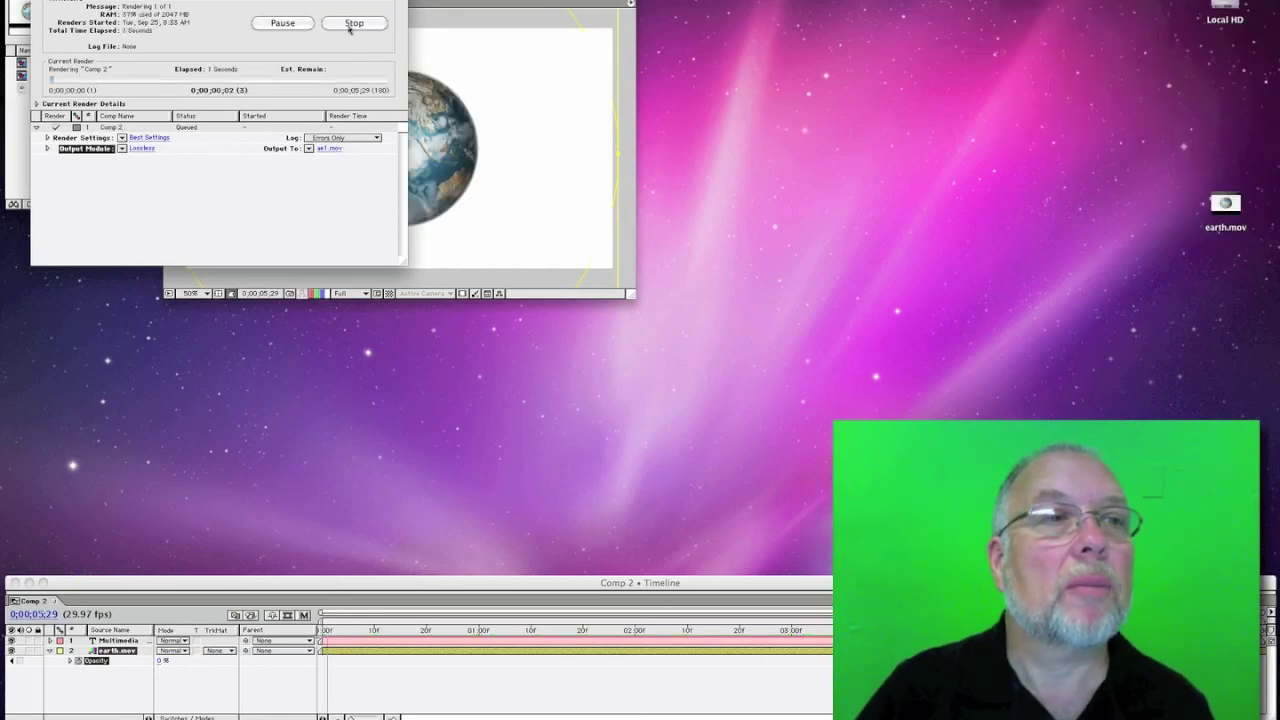